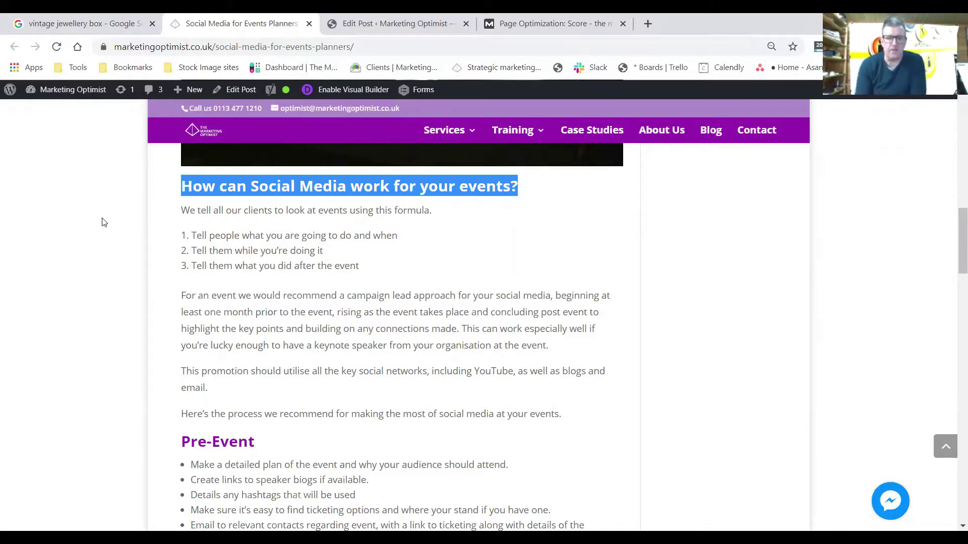
- Clear the heading selection on the published post and return to its title and main image
{"action": "left_click", "coordinate": [105, 218]}
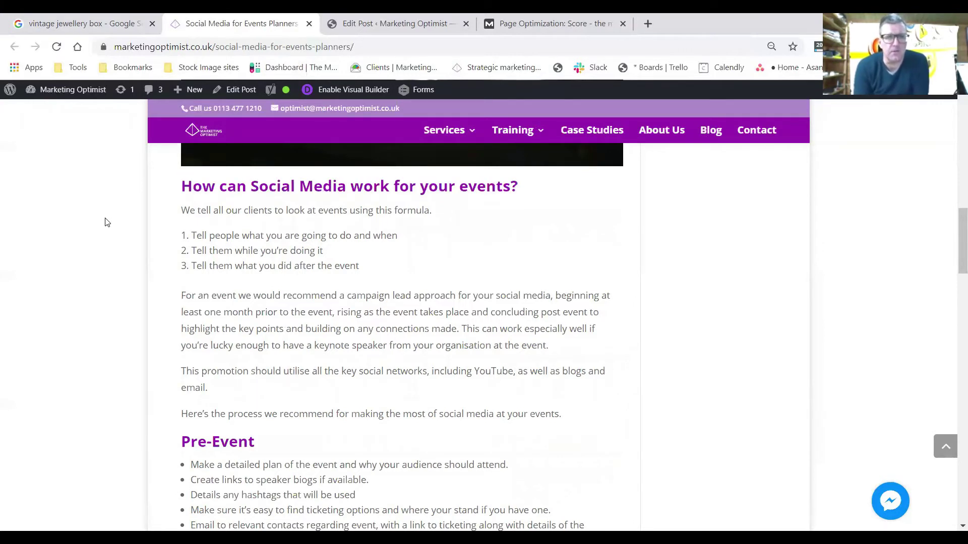
{"action": "scroll", "coordinate": [105, 222], "scroll_direction": "up", "scroll_amount": 15}
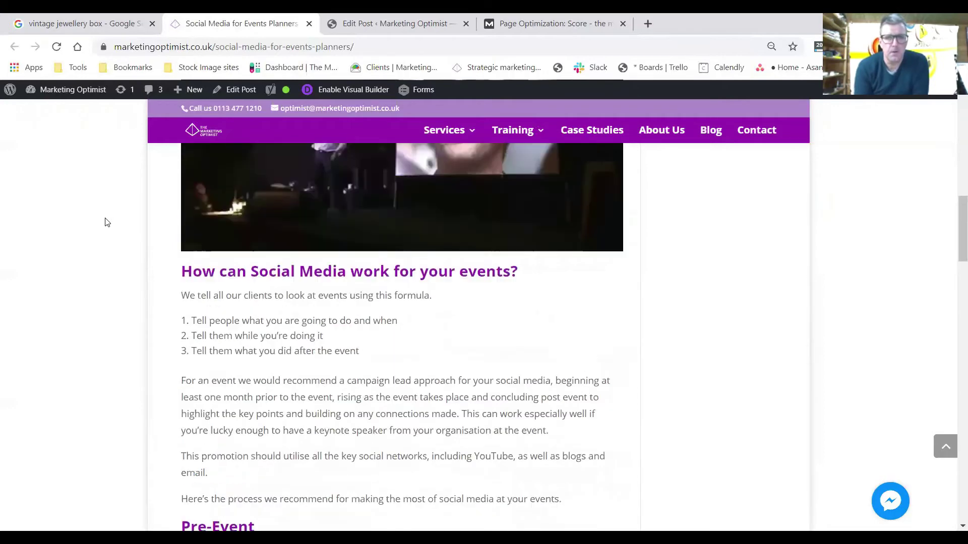
{"action": "scroll", "coordinate": [107, 223], "scroll_direction": "up", "scroll_amount": 1}
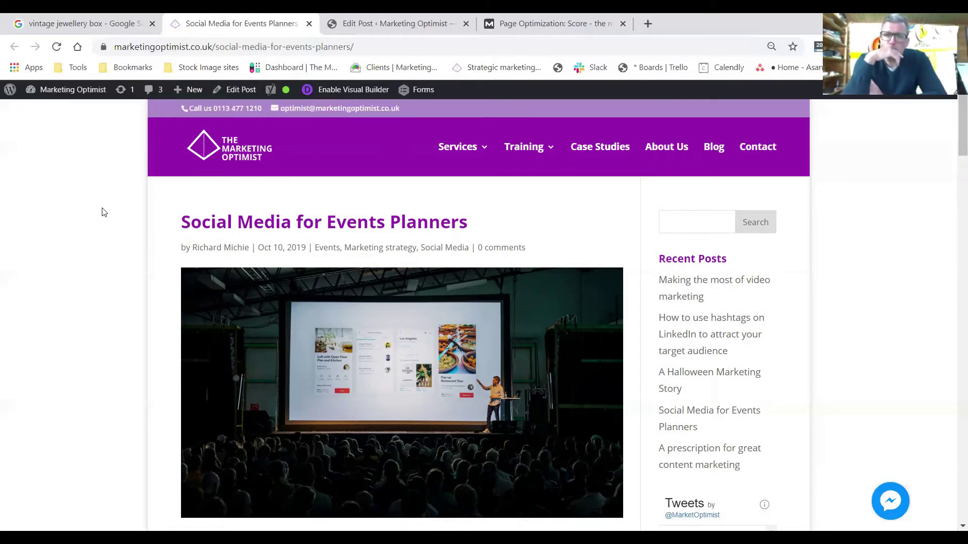
{"action": "scroll", "coordinate": [104, 212], "scroll_direction": "down", "scroll_amount": 2}
{"action": "scroll", "coordinate": [104, 212], "scroll_direction": "up", "scroll_amount": 2}
- Switch to the post's edit page and highlight the title "Social Media for Events Planners"
{"action": "left_click", "coordinate": [379, 26]}
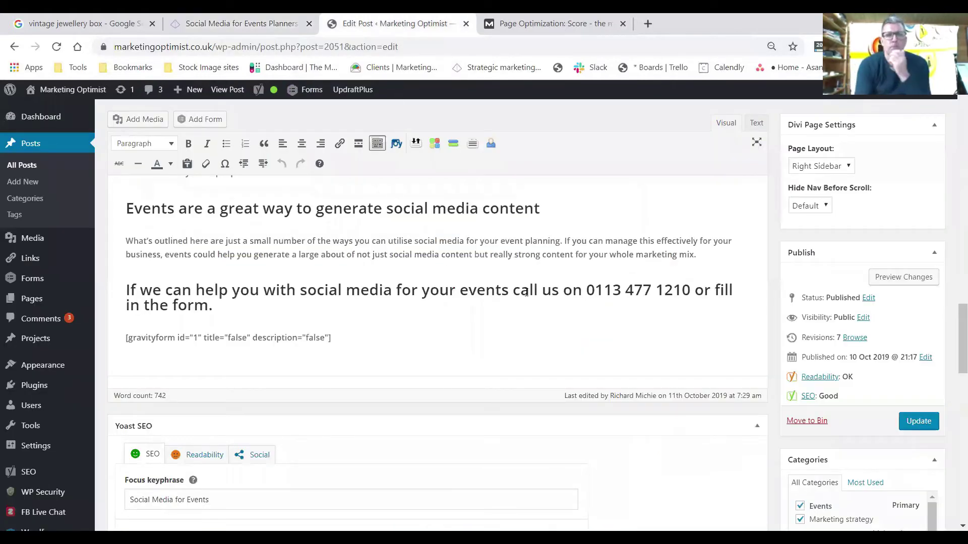
{"action": "scroll", "coordinate": [526, 292], "scroll_direction": "up", "scroll_amount": 5}
{"action": "scroll", "coordinate": [526, 293], "scroll_direction": "up", "scroll_amount": 15}
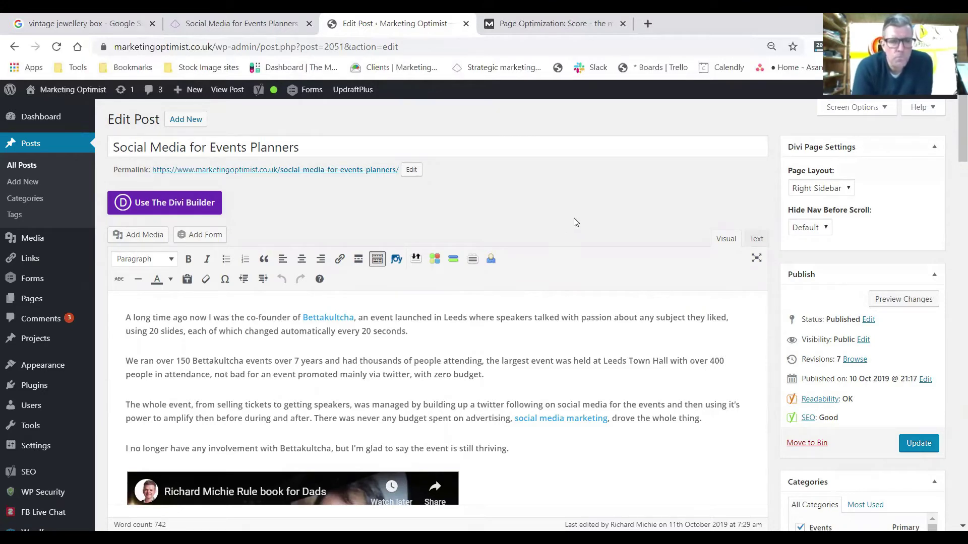
{"action": "left_click_drag", "start_coordinate": [323, 149], "coordinate": [114, 148]}
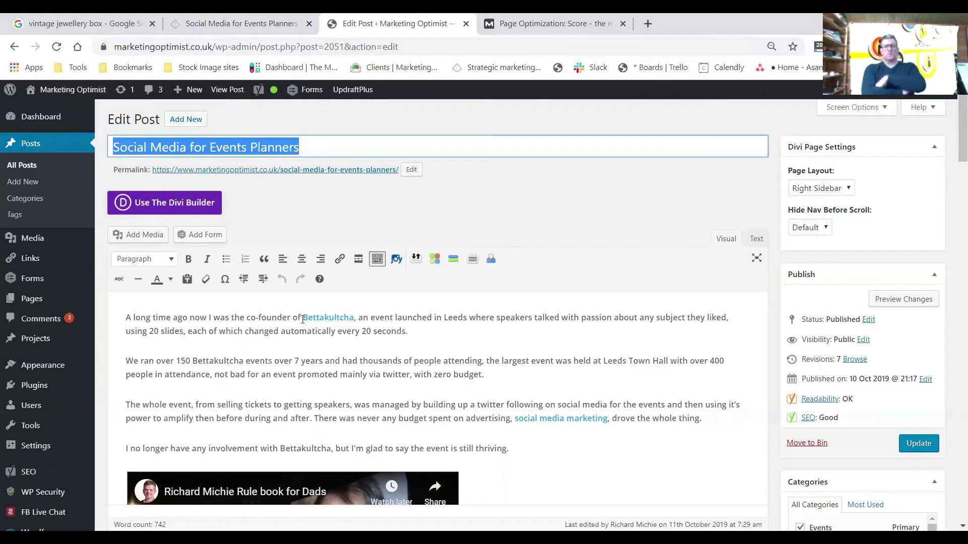
- Highlight the "Bettakultcha" and "social media marketing" links in the post's introduction, one after the other
{"action": "double_click", "coordinate": [328, 318]}
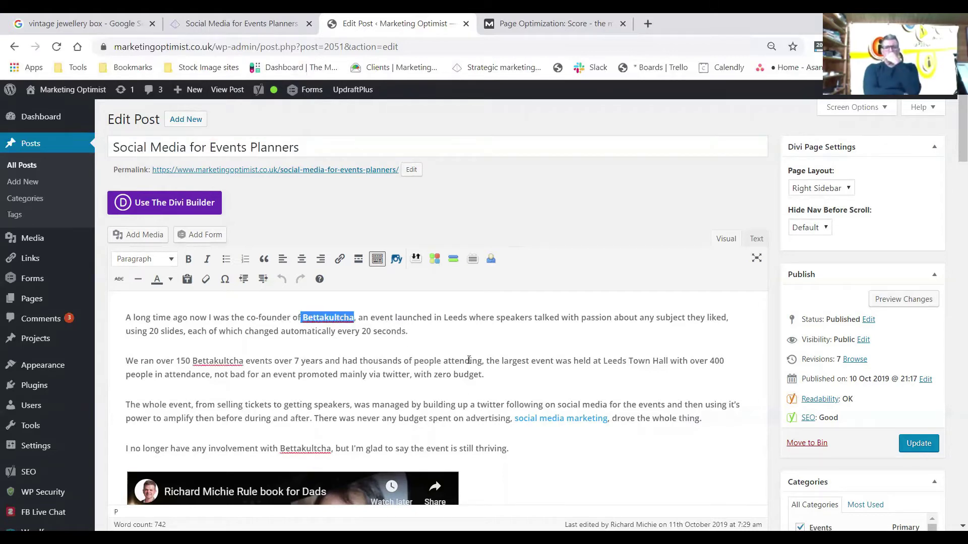
{"action": "left_click_drag", "start_coordinate": [607, 419], "coordinate": [499, 422]}
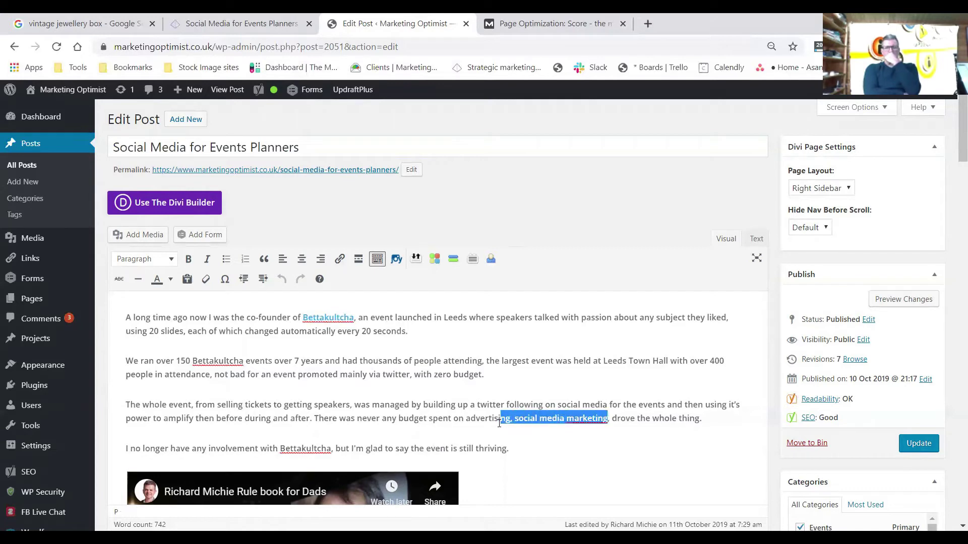
{"action": "left_click", "coordinate": [432, 341]}
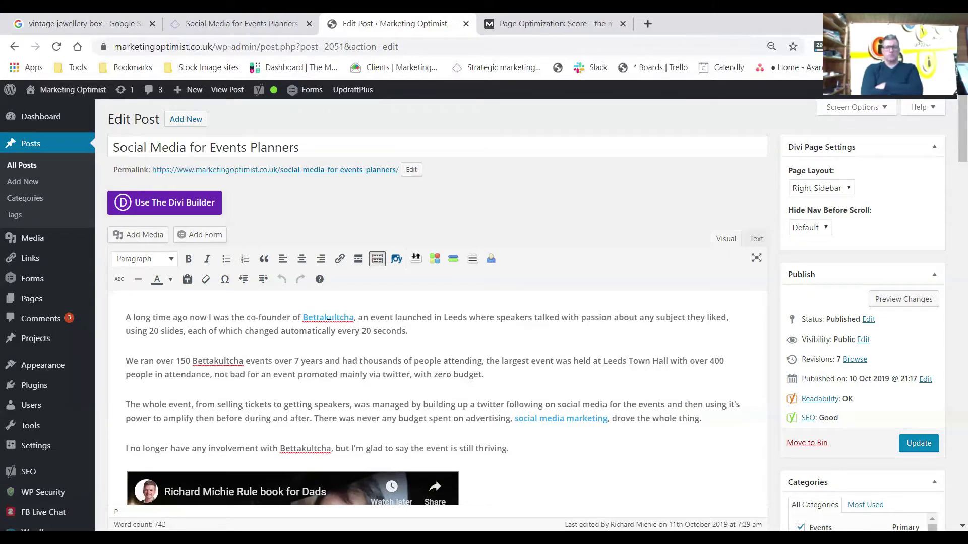
- Inspect the full link options of the first "Bettakultcha" link, including URL and new-tab setting, and close them
{"action": "left_click_drag", "start_coordinate": [302, 318], "coordinate": [351, 328]}
{"action": "left_click", "coordinate": [353, 339]}
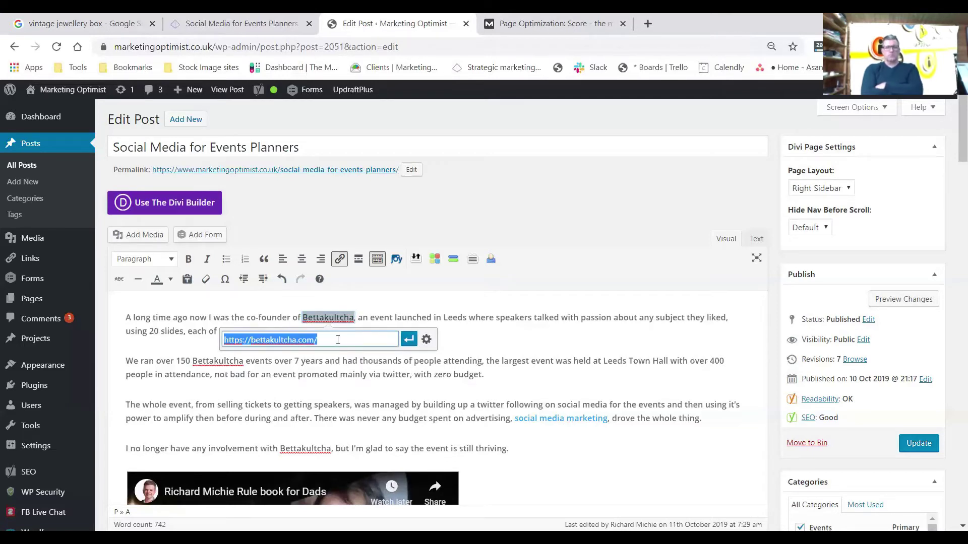
{"action": "left_click", "coordinate": [426, 340]}
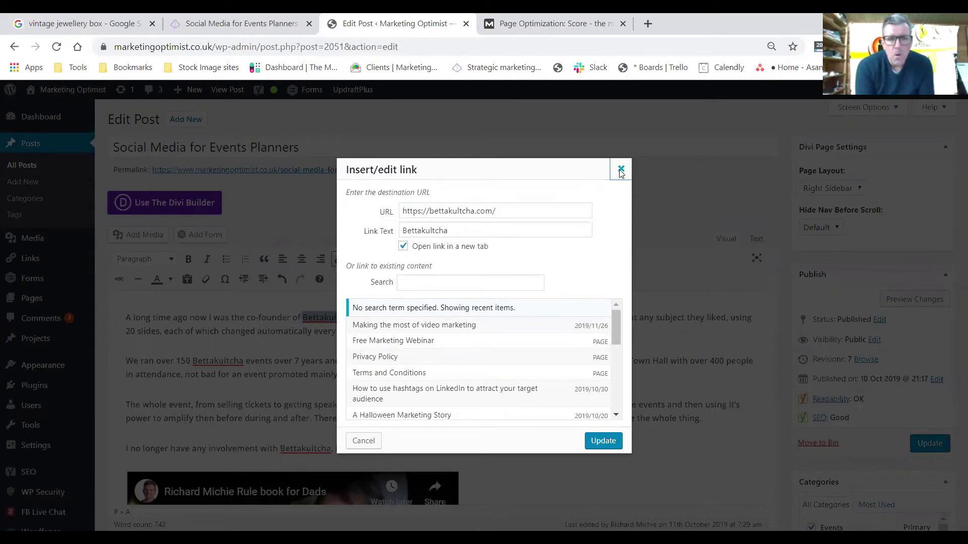
{"action": "left_click", "coordinate": [620, 170]}
{"action": "left_click", "coordinate": [526, 341]}
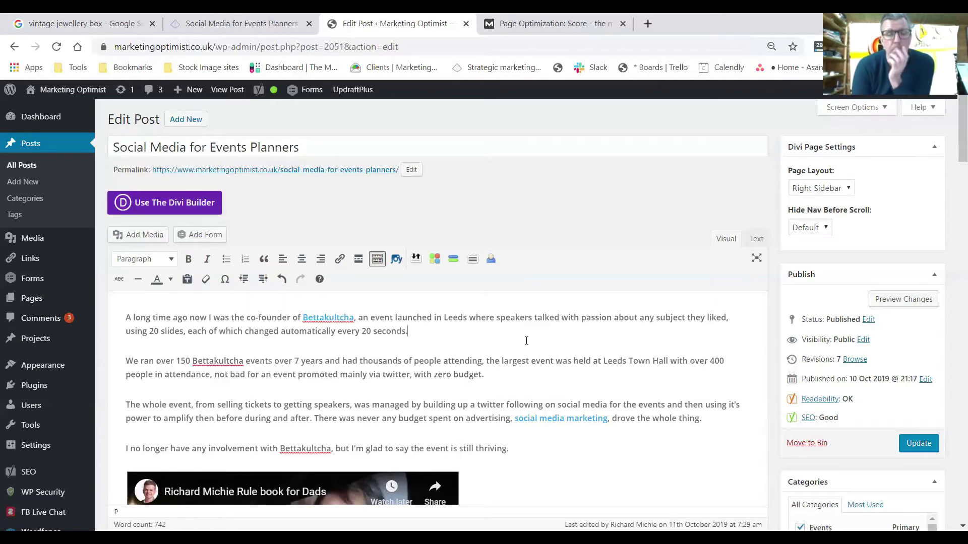
- Inspect the full link options of the internal "social media marketing" link in the third paragraph and close them
{"action": "scroll", "coordinate": [526, 340], "scroll_direction": "down", "scroll_amount": 1}
{"action": "left_click_drag", "start_coordinate": [519, 357], "coordinate": [607, 362]}
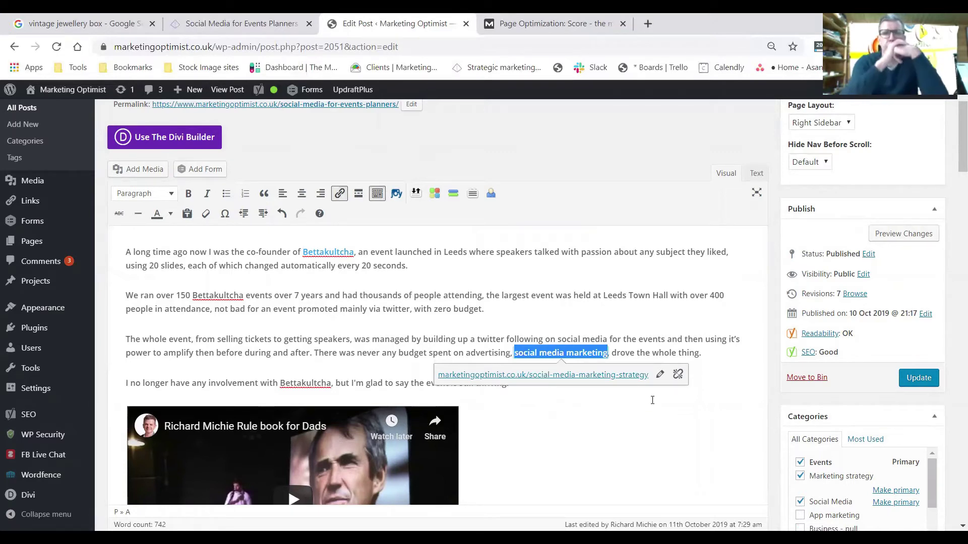
{"action": "left_click", "coordinate": [659, 375]}
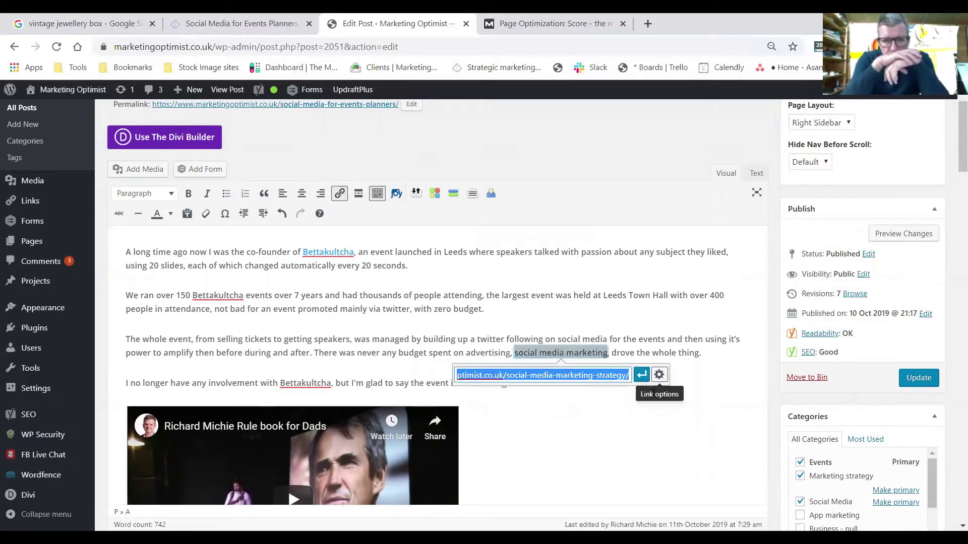
{"action": "left_click", "coordinate": [659, 376]}
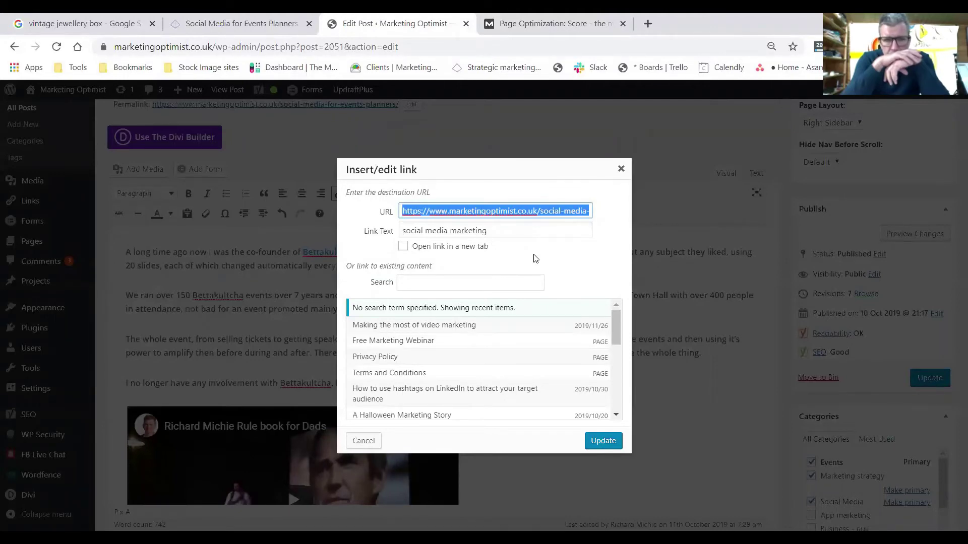
{"action": "left_click", "coordinate": [621, 169]}
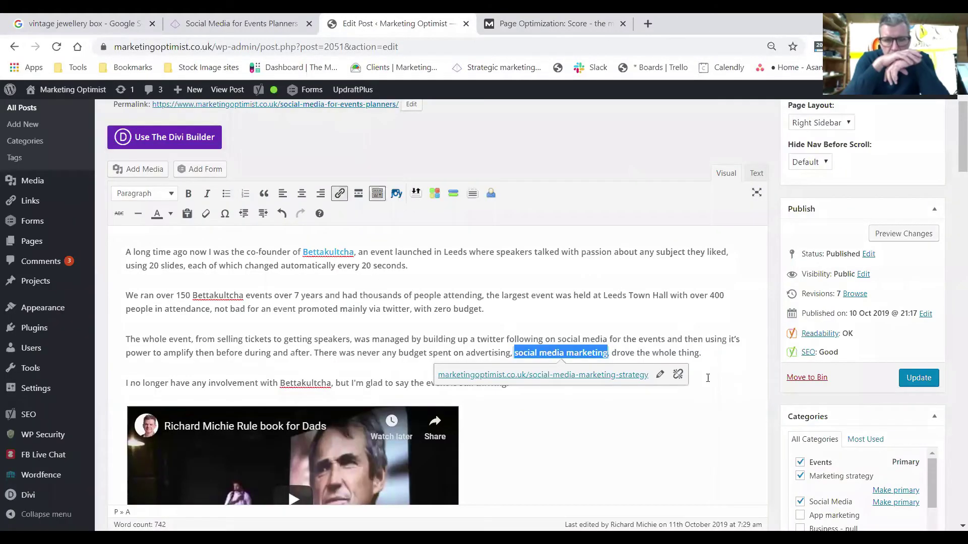
{"action": "left_click", "coordinate": [730, 394]}
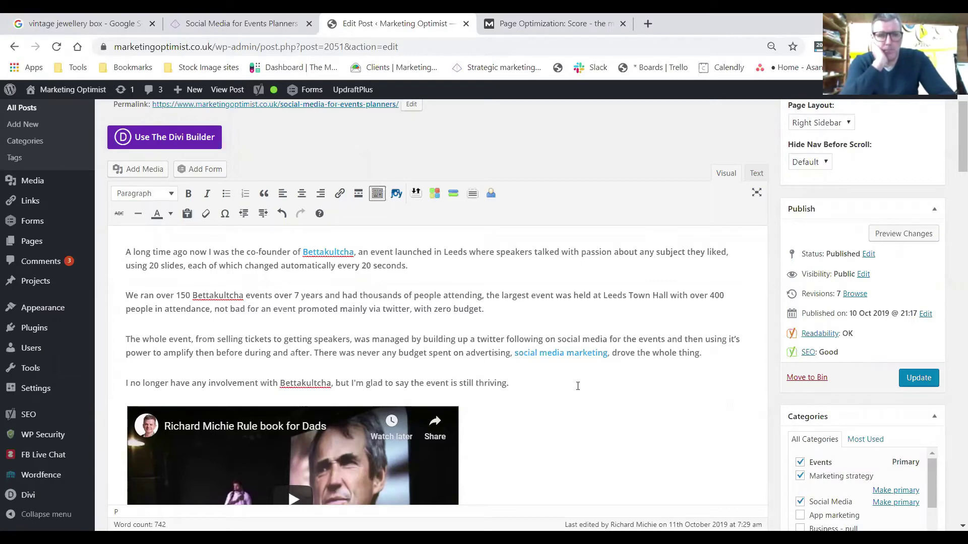
- Highlight the heading "How can Social Media work for your events?" below the embedded video to check its heading level
{"action": "scroll", "coordinate": [578, 386], "scroll_direction": "down", "scroll_amount": 3}
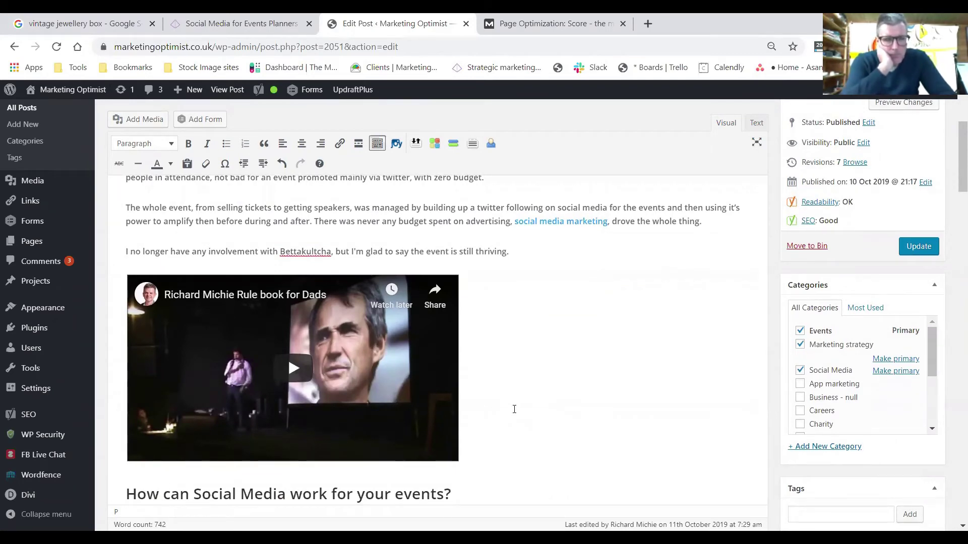
{"action": "scroll", "coordinate": [514, 408], "scroll_direction": "down", "scroll_amount": 3}
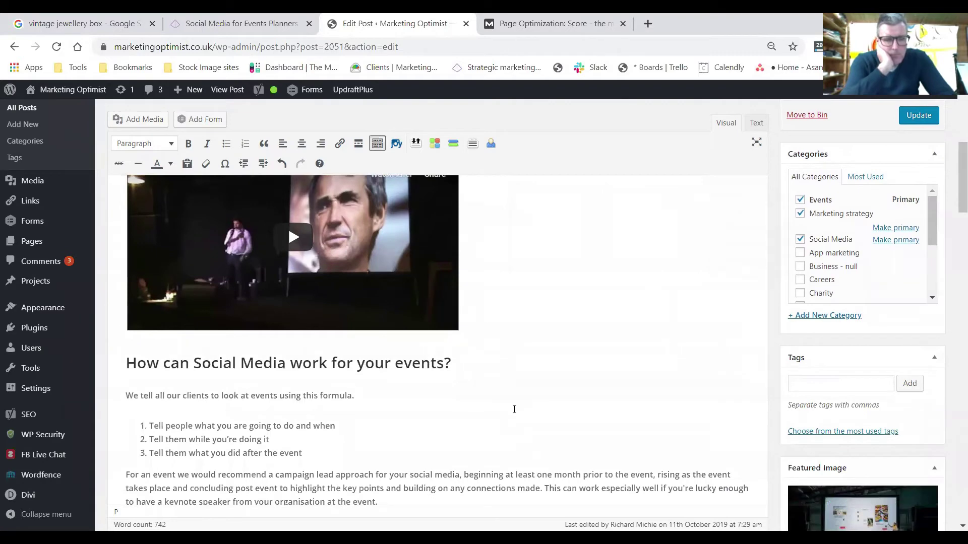
{"action": "scroll", "coordinate": [489, 337], "scroll_direction": "down", "scroll_amount": 1}
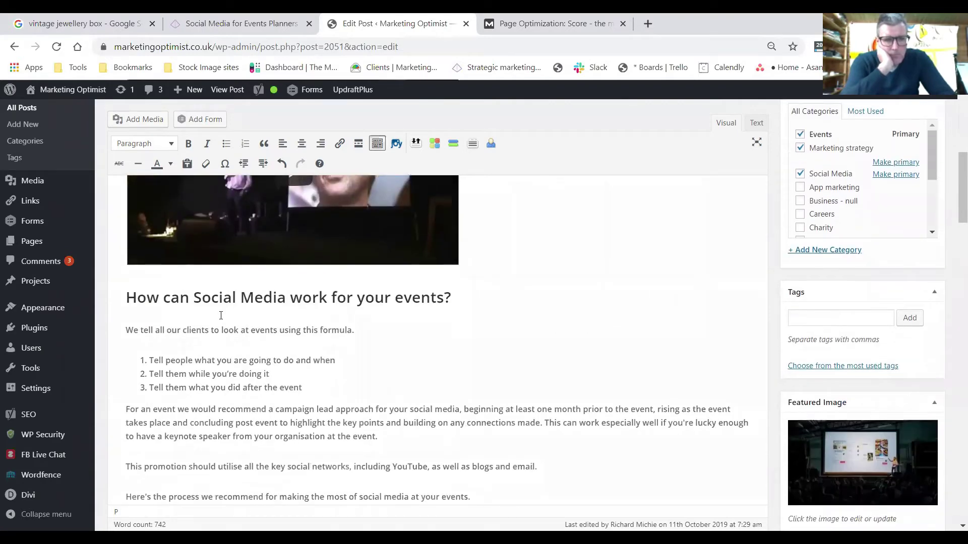
{"action": "left_click_drag", "start_coordinate": [126, 298], "coordinate": [459, 295]}
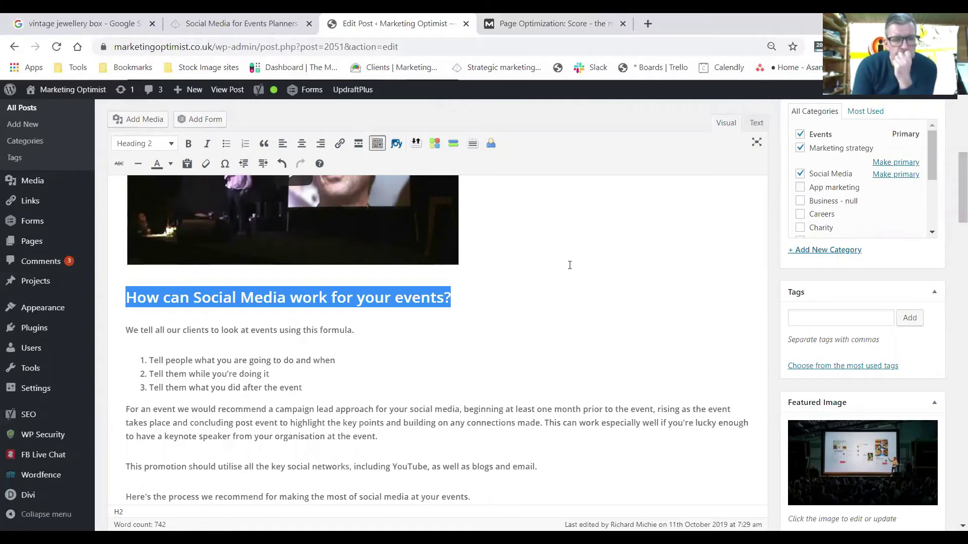
- Review the remaining post body from the Pre-Event list through the Post event and Process sections to the closing contact form
{"action": "scroll", "coordinate": [570, 265], "scroll_direction": "down", "scroll_amount": 3}
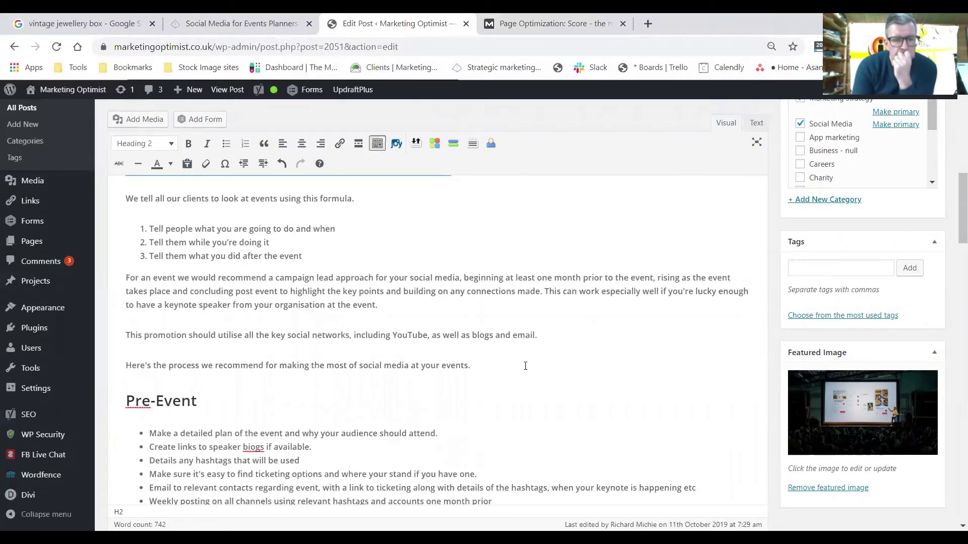
{"action": "scroll", "coordinate": [528, 363], "scroll_direction": "down", "scroll_amount": 3}
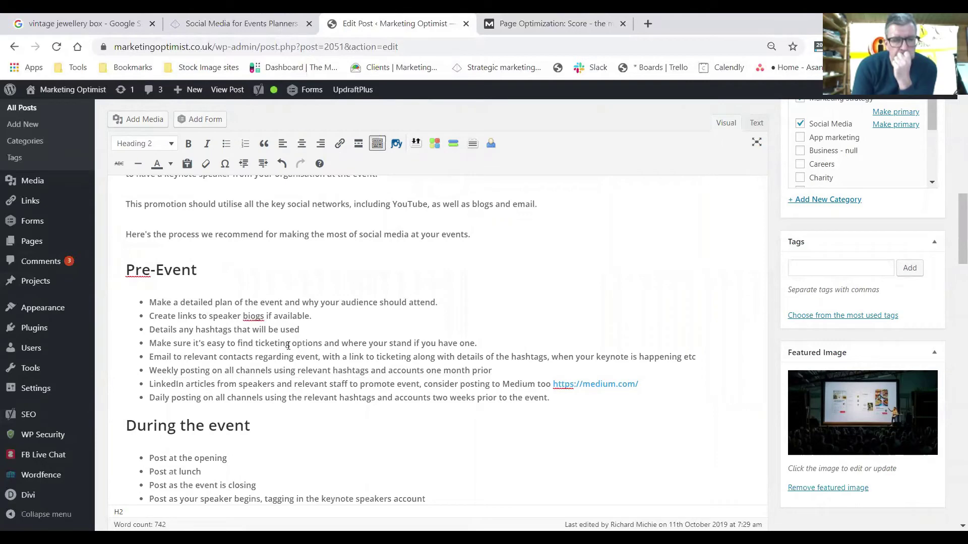
{"action": "scroll", "coordinate": [639, 427], "scroll_direction": "down", "scroll_amount": 3}
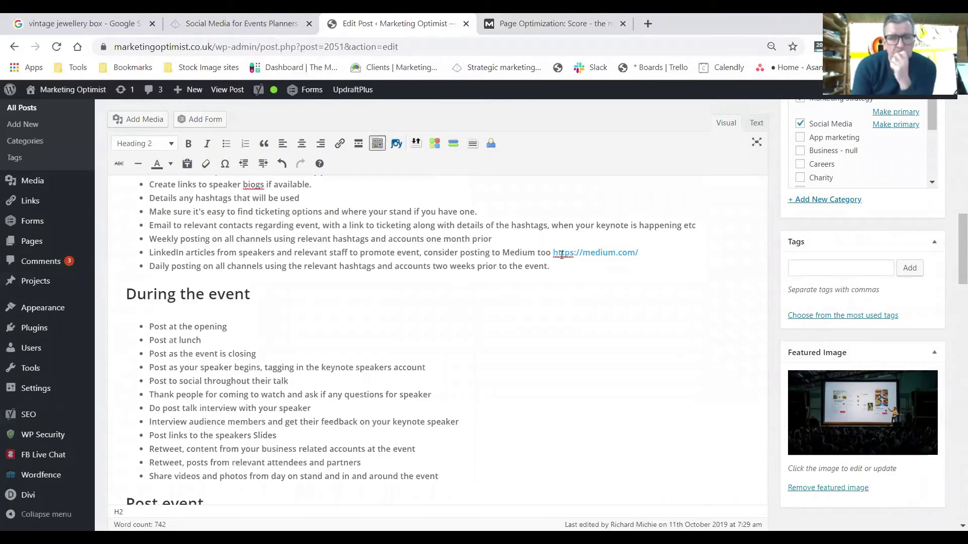
{"action": "scroll", "coordinate": [512, 326], "scroll_direction": "down", "scroll_amount": 3}
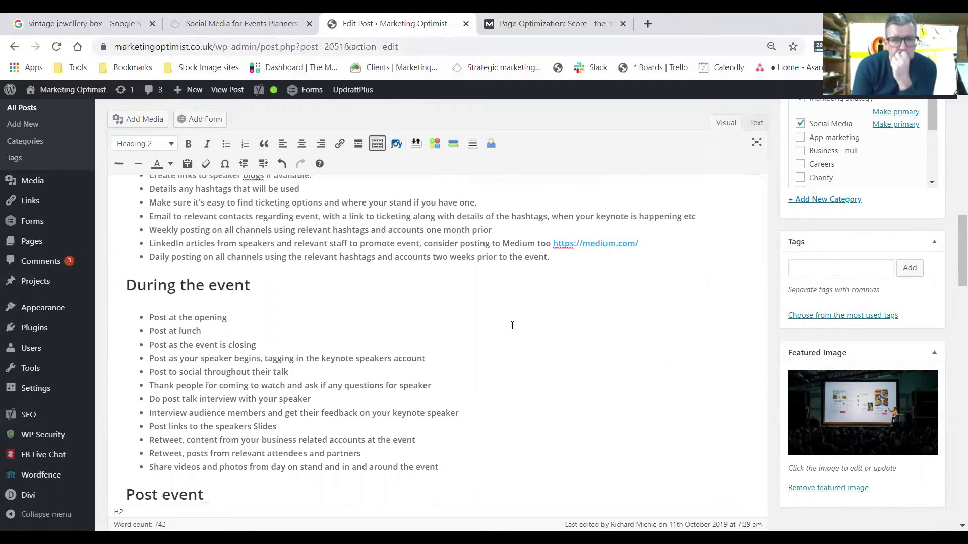
{"action": "scroll", "coordinate": [502, 349], "scroll_direction": "down", "scroll_amount": 6}
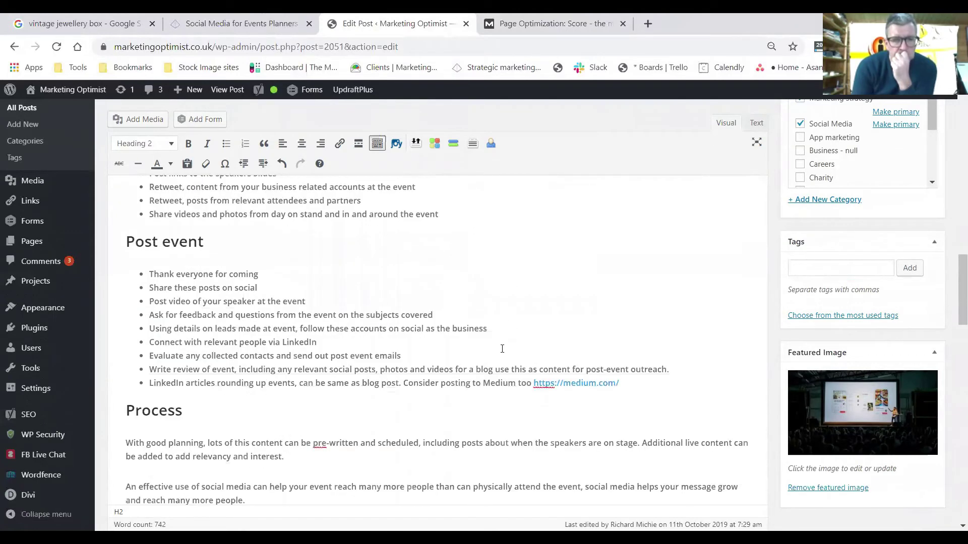
{"action": "scroll", "coordinate": [418, 364], "scroll_direction": "down", "scroll_amount": 3}
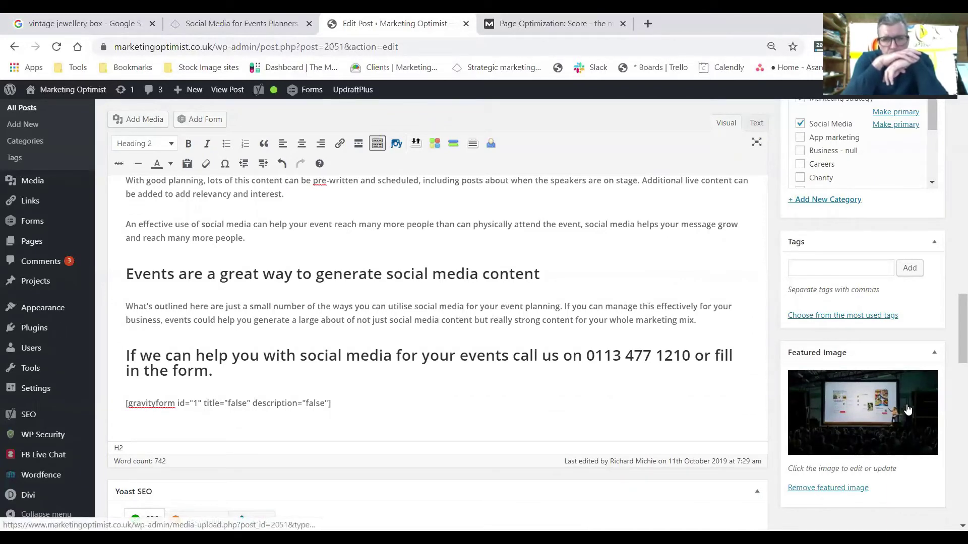
- Compare the featured image with the published post, inspect its title and alt text in the attachment details, and close the media library
{"action": "left_click", "coordinate": [241, 24]}
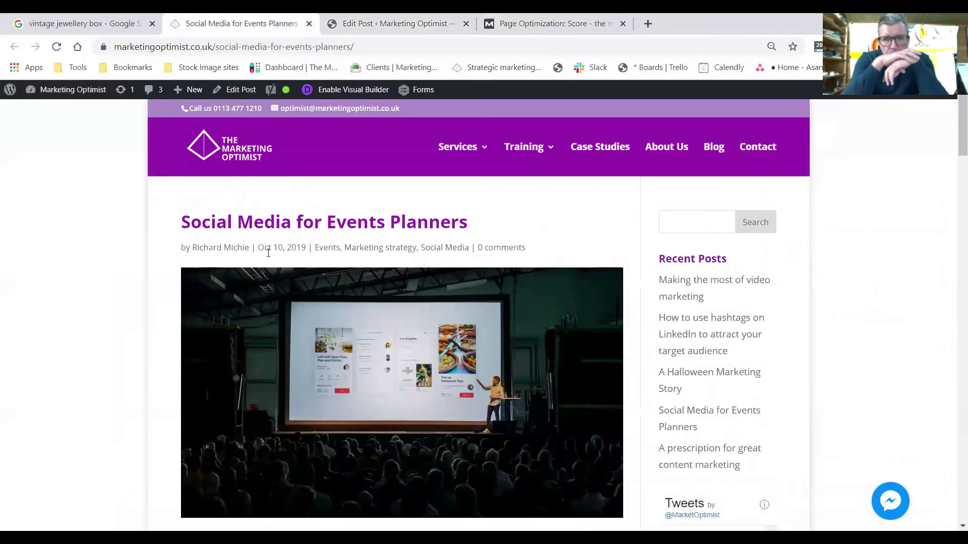
{"action": "left_click", "coordinate": [389, 23]}
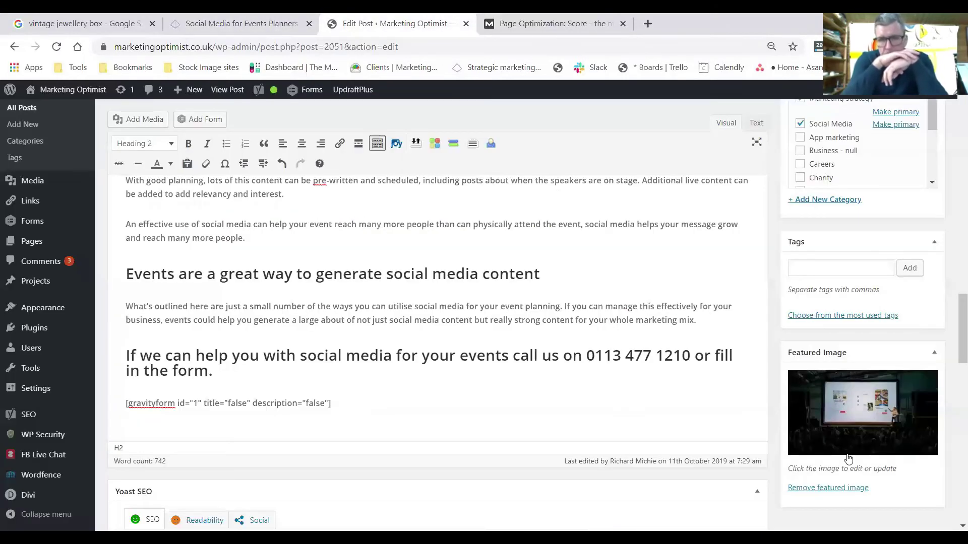
{"action": "left_click", "coordinate": [858, 417]}
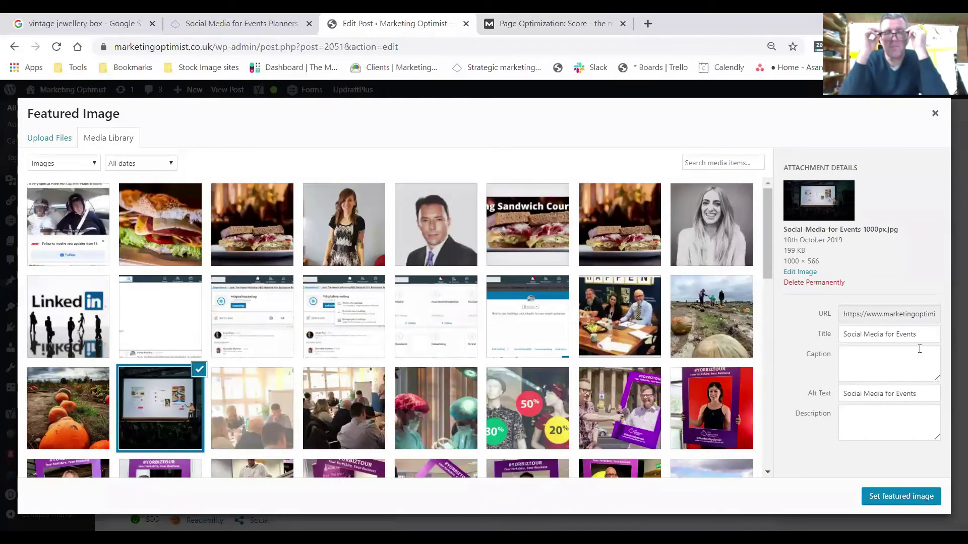
{"action": "left_click_drag", "start_coordinate": [922, 338], "coordinate": [842, 342]}
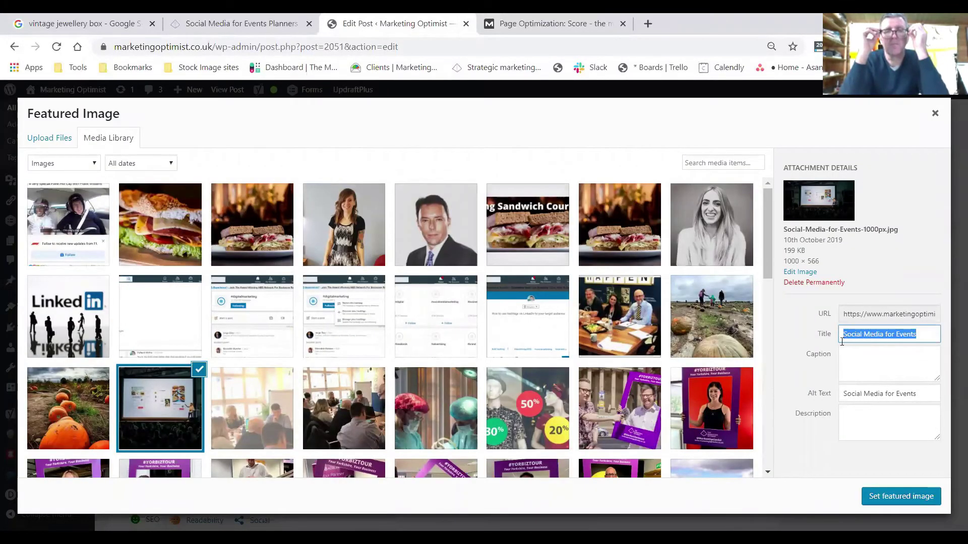
{"action": "left_click_drag", "start_coordinate": [927, 394], "coordinate": [810, 380]}
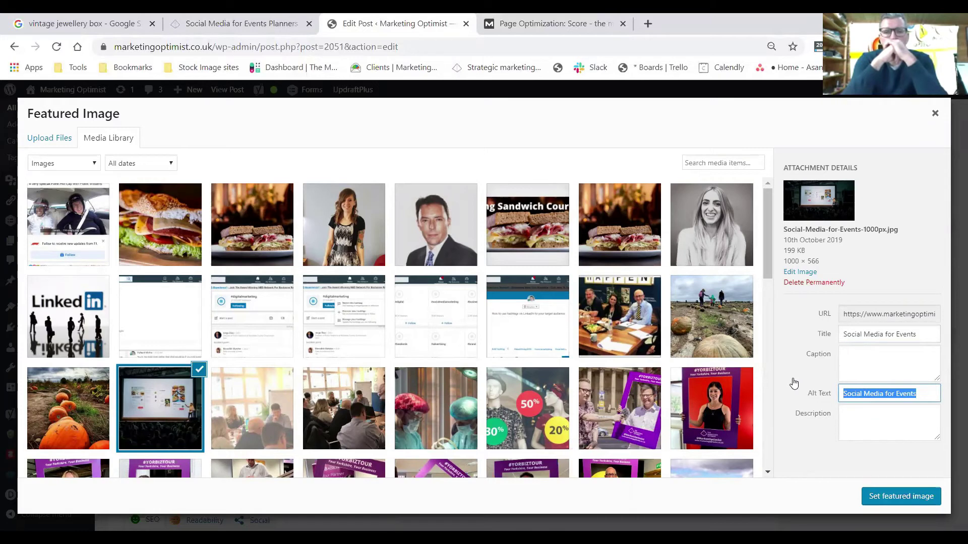
{"action": "left_click", "coordinate": [749, 135]}
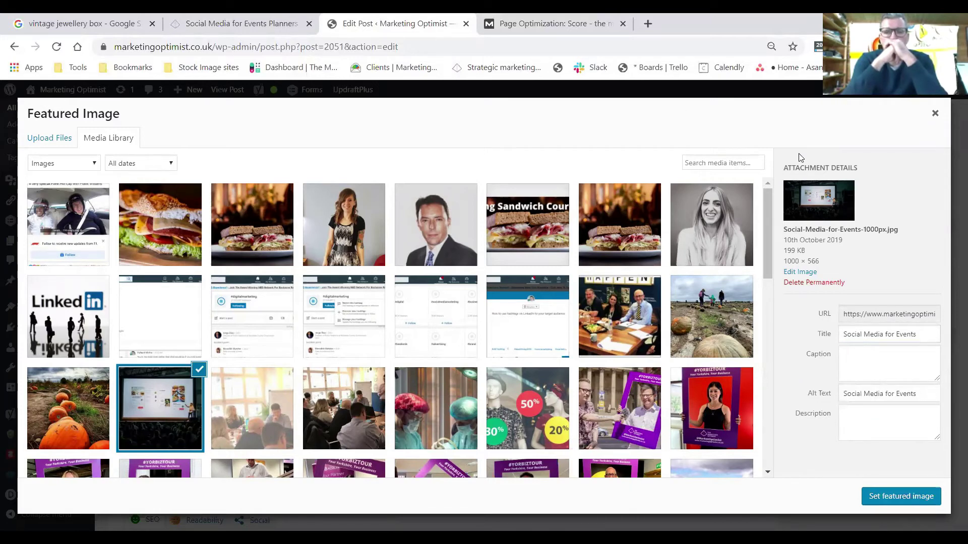
{"action": "left_click", "coordinate": [935, 113]}
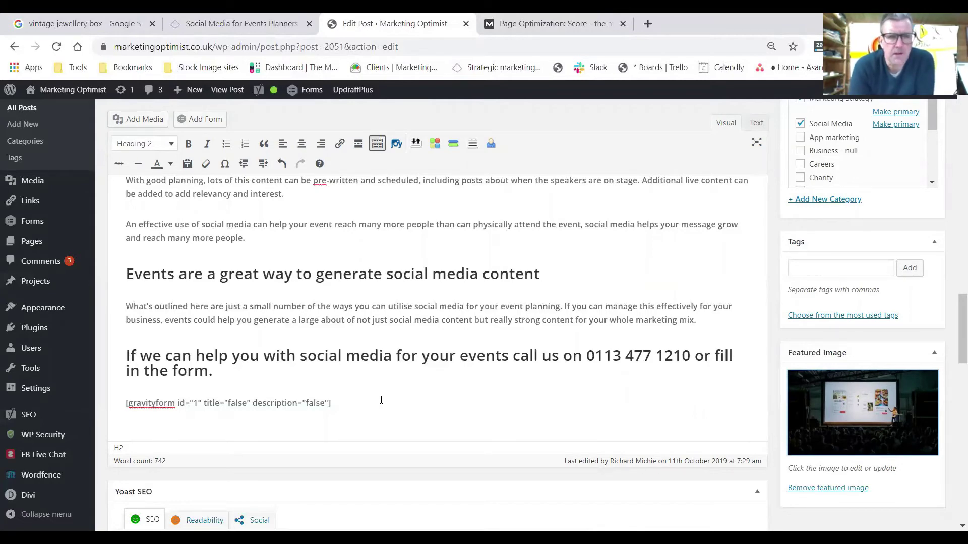
- Highlight the focus keyphrase in the Yoast SEO section below the post body
{"action": "scroll", "coordinate": [381, 401], "scroll_direction": "down", "scroll_amount": 4}
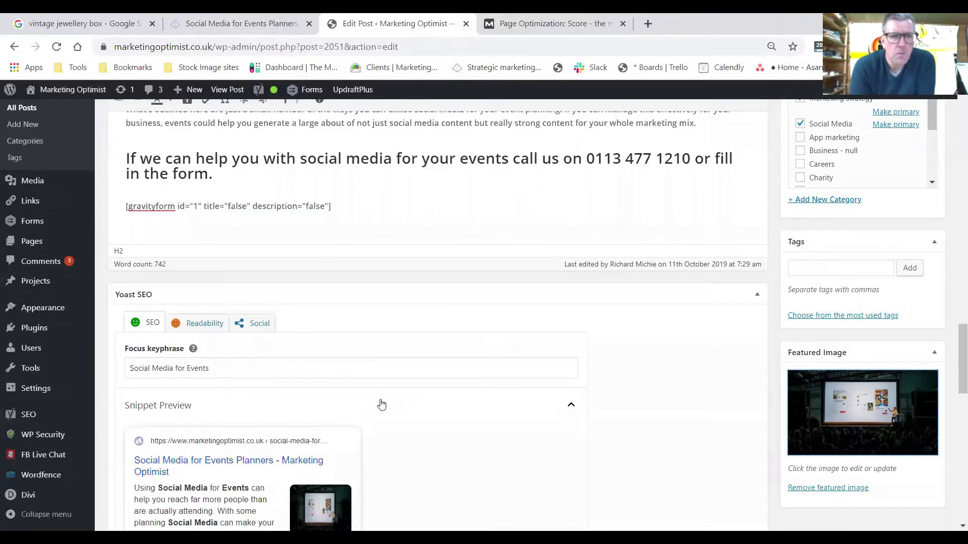
{"action": "scroll", "coordinate": [381, 404], "scroll_direction": "down", "scroll_amount": 1}
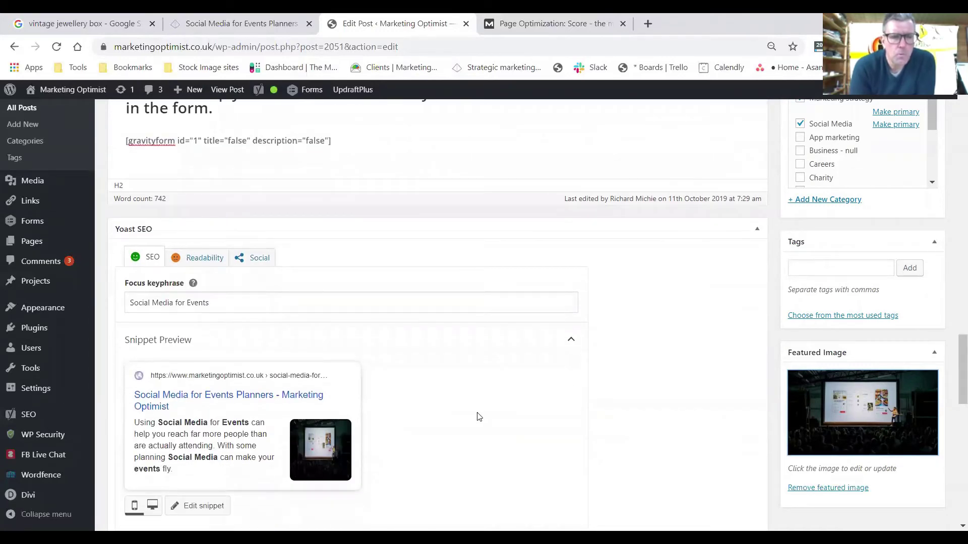
{"action": "scroll", "coordinate": [479, 416], "scroll_direction": "down", "scroll_amount": 1}
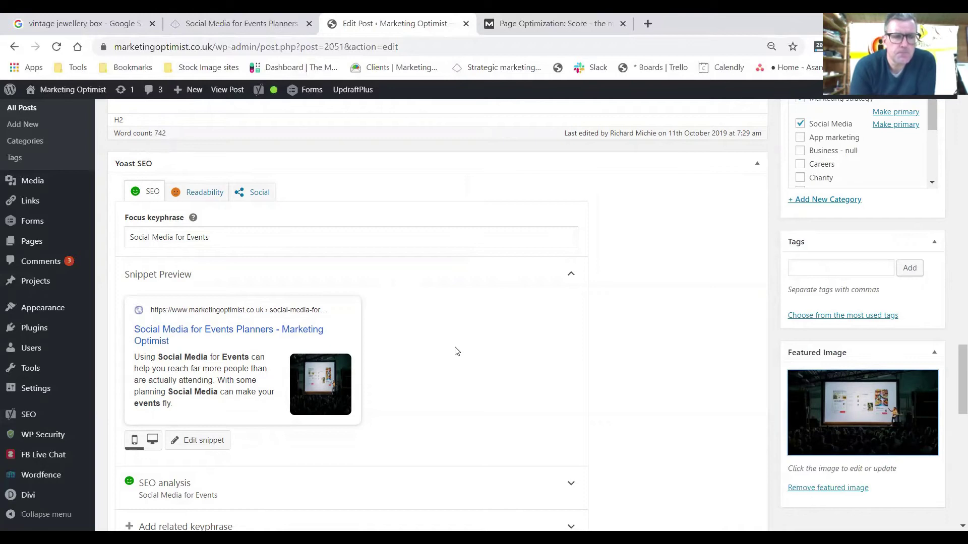
{"action": "left_click_drag", "start_coordinate": [226, 240], "coordinate": [128, 241]}
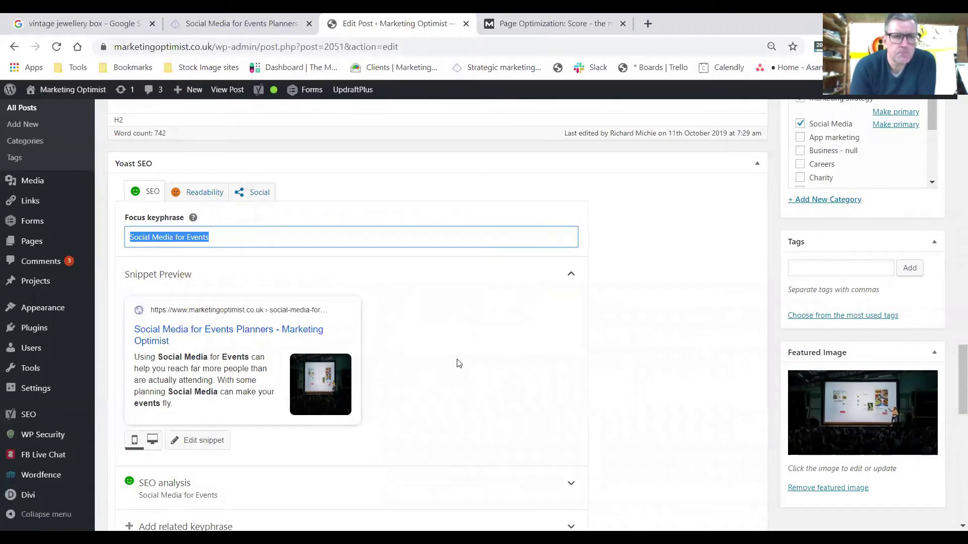
- Compare the Yoast snippet preview with the Google search results for "vintage jewellery box", and return to the post editor
{"action": "scroll", "coordinate": [457, 363], "scroll_direction": "down", "scroll_amount": 1}
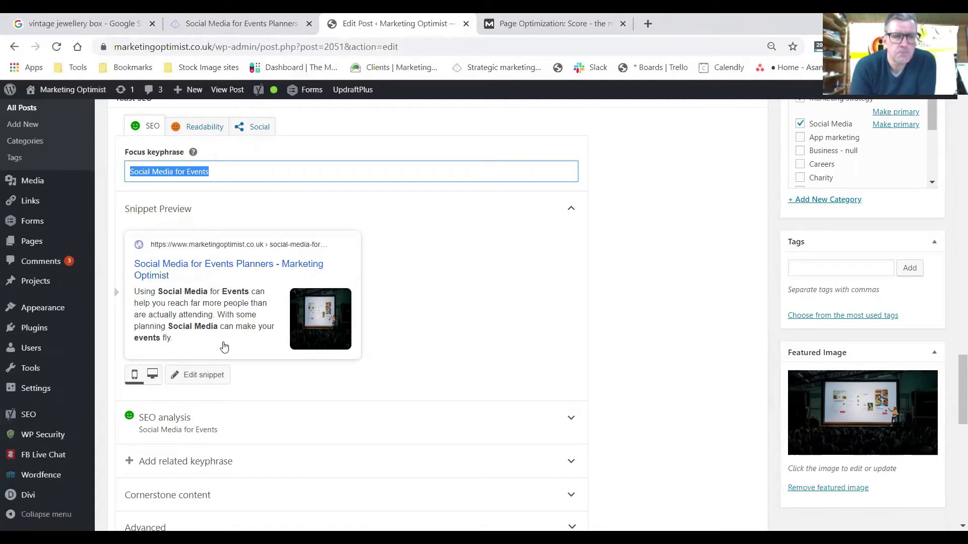
{"action": "left_click", "coordinate": [98, 23]}
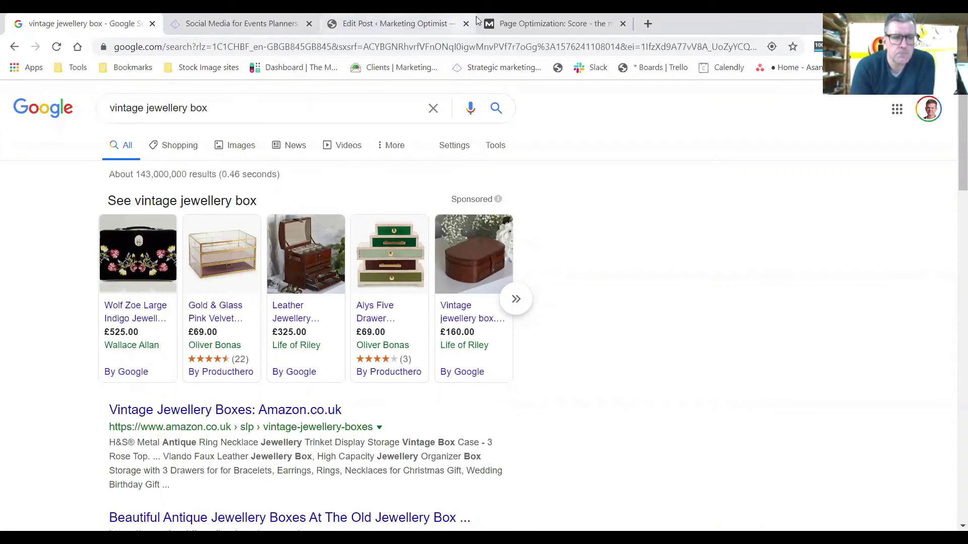
{"action": "left_click", "coordinate": [408, 24]}
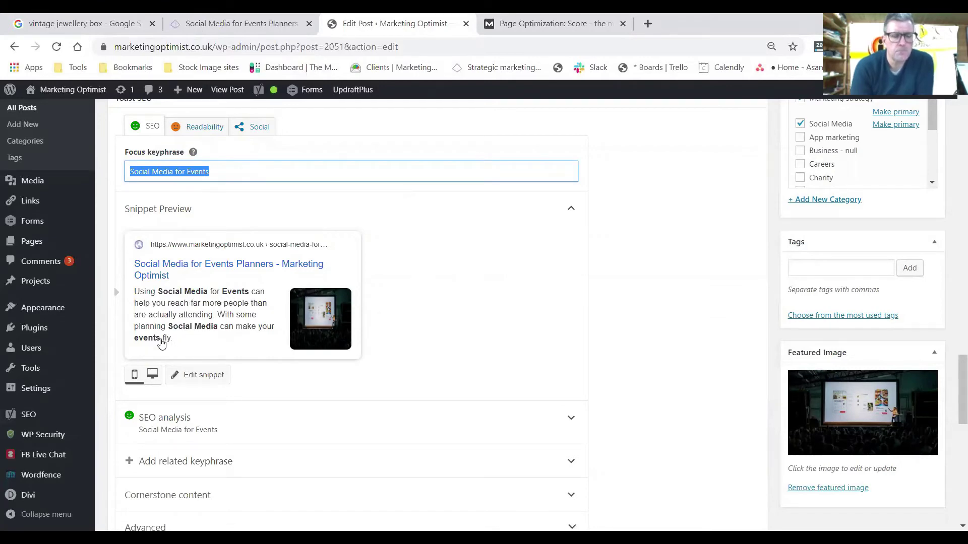
- Open the snippet editor to inspect the SEO title, slug and meta description, and close it again
{"action": "left_click", "coordinate": [204, 374]}
{"action": "scroll", "coordinate": [492, 335], "scroll_direction": "down", "scroll_amount": 3}
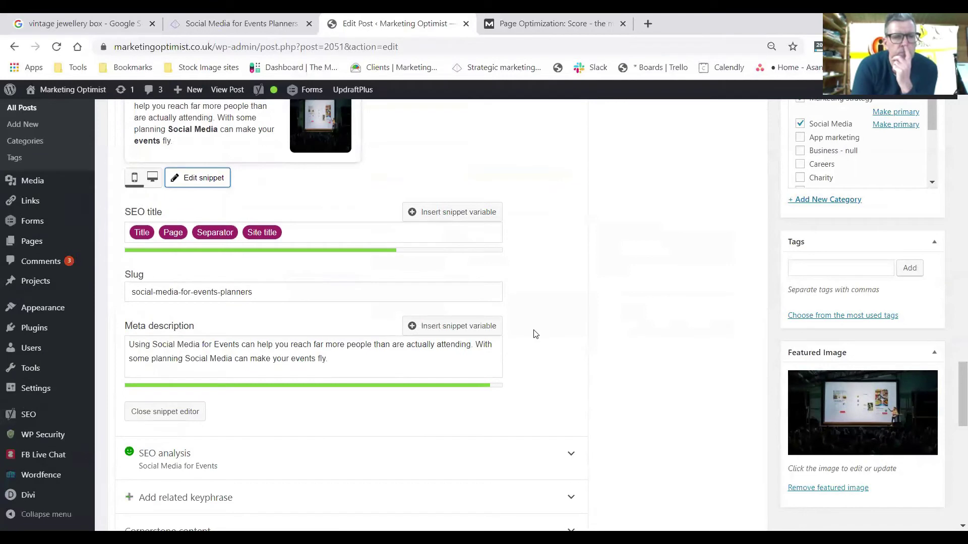
{"action": "left_click", "coordinate": [362, 375]}
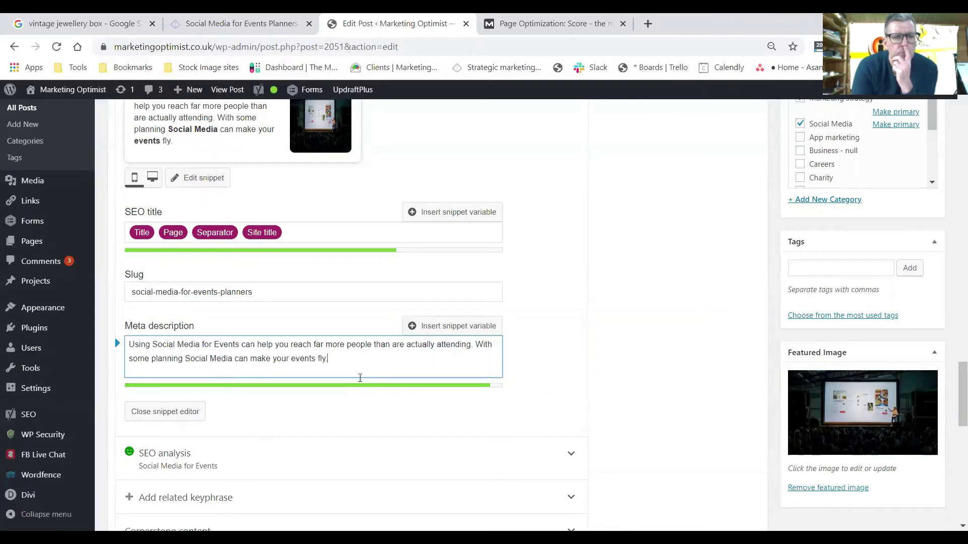
{"action": "left_click", "coordinate": [179, 414]}
{"action": "scroll", "coordinate": [303, 352], "scroll_direction": "up", "scroll_amount": 1}
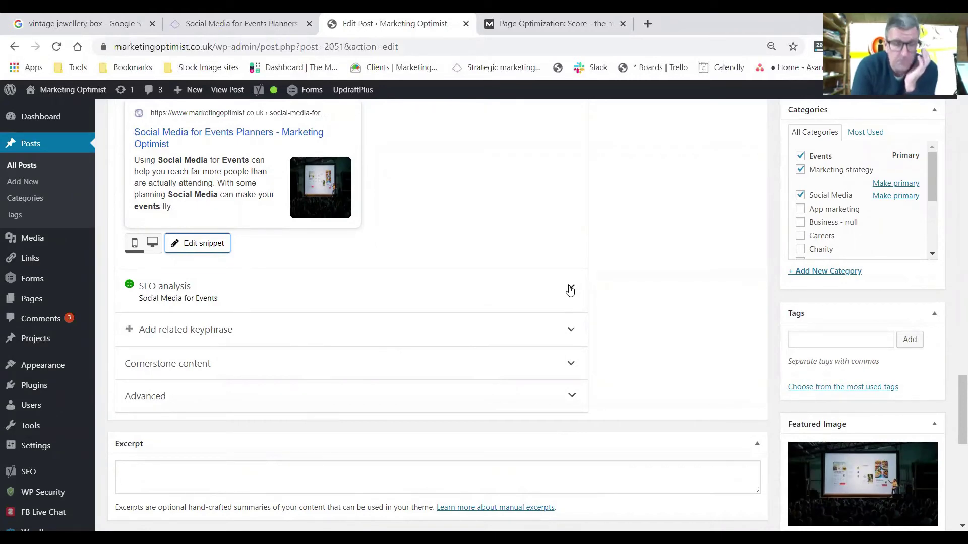
- Expand the SEO analysis for the focus keyphrase and review its listed problems and good results
{"action": "left_click", "coordinate": [570, 289]}
{"action": "scroll", "coordinate": [546, 360], "scroll_direction": "down", "scroll_amount": 1}
{"action": "scroll", "coordinate": [545, 359], "scroll_direction": "down", "scroll_amount": 1}
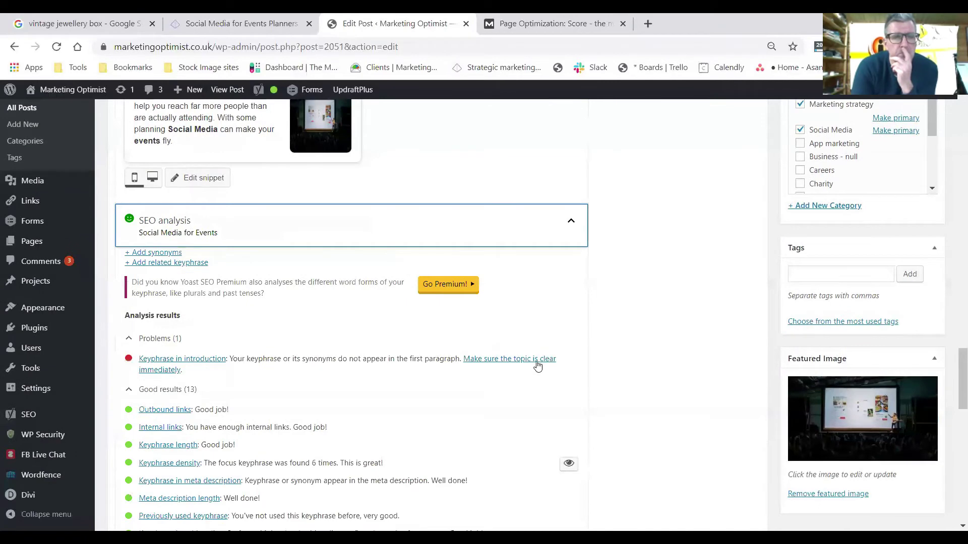
{"action": "scroll", "coordinate": [502, 381], "scroll_direction": "down", "scroll_amount": 4}
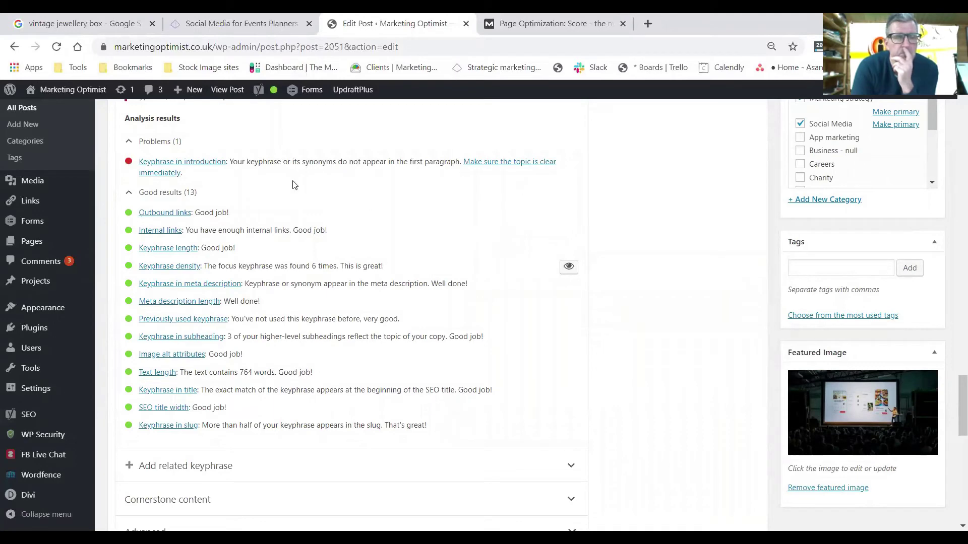
{"action": "scroll", "coordinate": [558, 203], "scroll_direction": "up", "scroll_amount": 1}
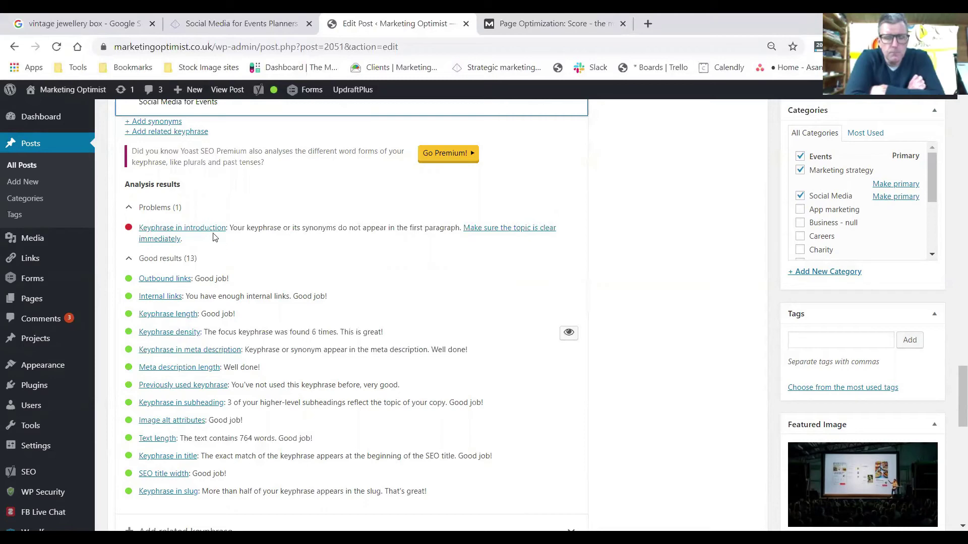
- Return from the analysis results to the focus keyphrase, highlight it for reference and clear the highlight
{"action": "scroll", "coordinate": [644, 264], "scroll_direction": "up", "scroll_amount": 4}
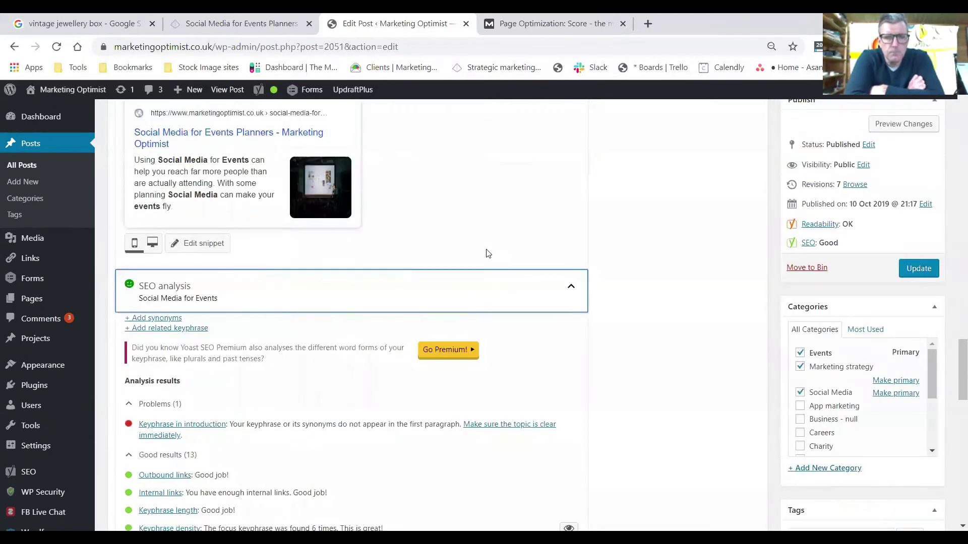
{"action": "scroll", "coordinate": [248, 272], "scroll_direction": "up", "scroll_amount": 3}
{"action": "left_click_drag", "start_coordinate": [229, 174], "coordinate": [129, 172]}
{"action": "left_click", "coordinate": [682, 337]}
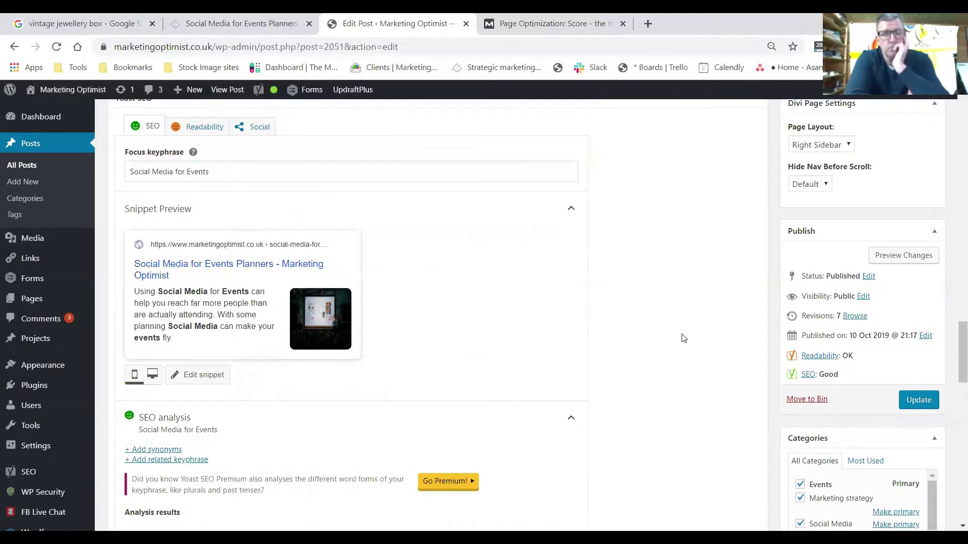
- Check the SEO analysis results against the keyphrase and snippet preview above them
{"action": "scroll", "coordinate": [683, 338], "scroll_direction": "down", "scroll_amount": 3}
{"action": "scroll", "coordinate": [685, 336], "scroll_direction": "down", "scroll_amount": 1}
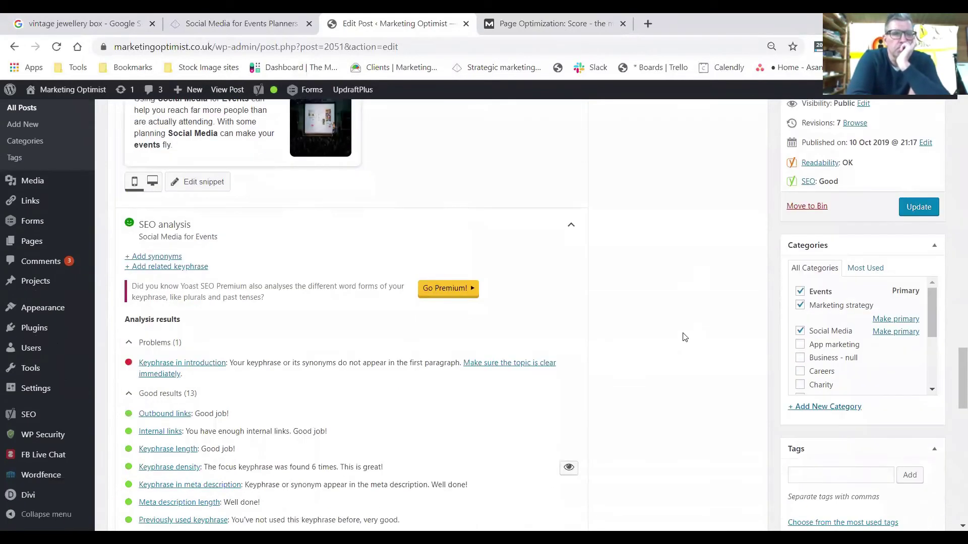
{"action": "scroll", "coordinate": [685, 337], "scroll_direction": "down", "scroll_amount": 2}
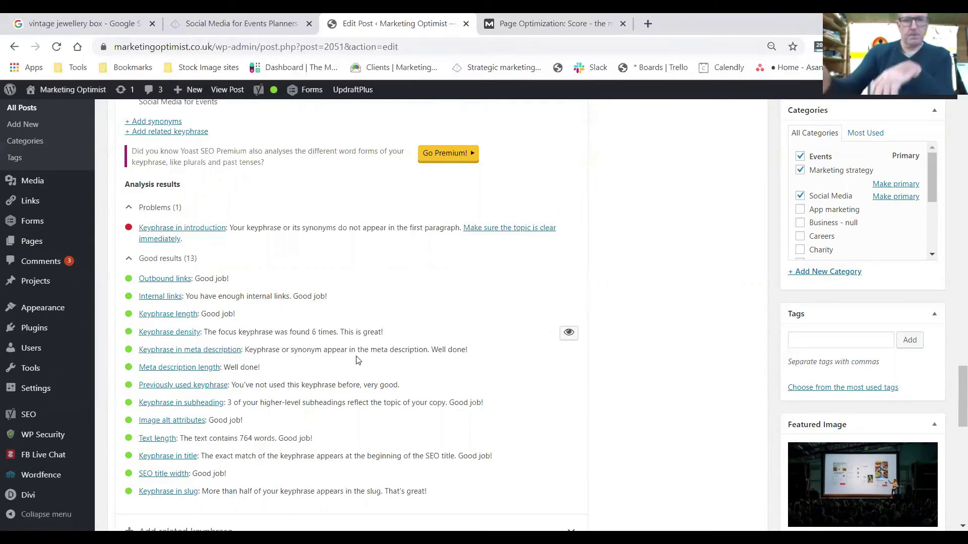
{"action": "scroll", "coordinate": [481, 322], "scroll_direction": "up", "scroll_amount": 4}
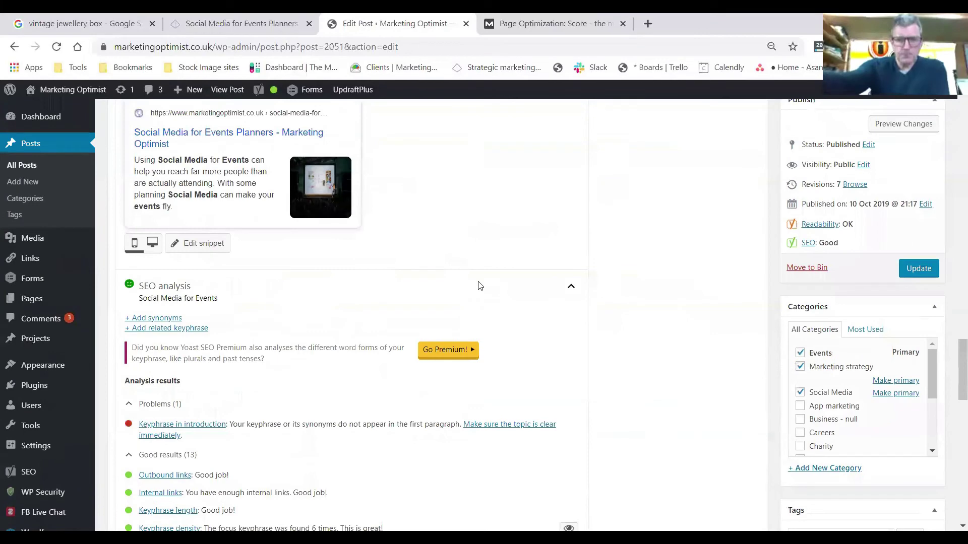
{"action": "scroll", "coordinate": [480, 286], "scroll_direction": "up", "scroll_amount": 3}
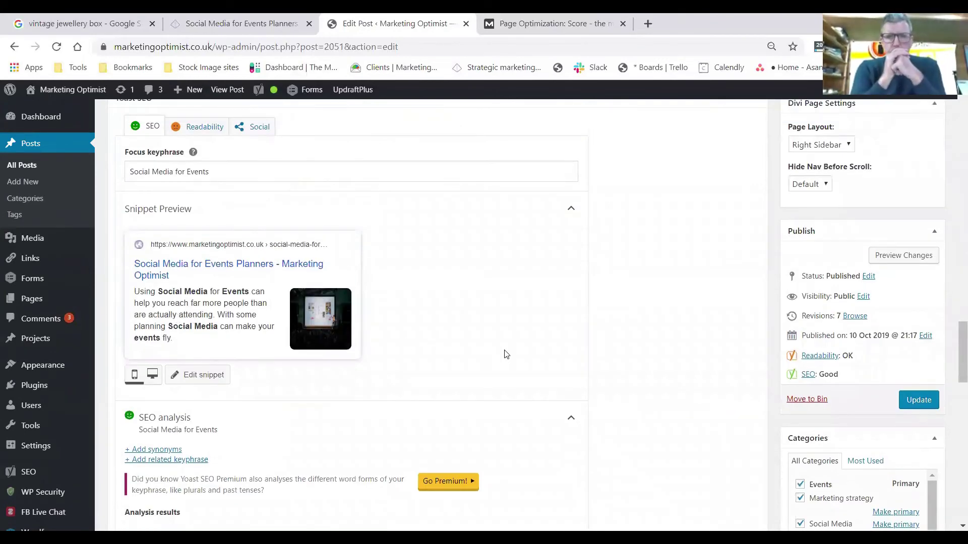
- Highlight the word count in the text length result of the SEO analysis
{"action": "scroll", "coordinate": [506, 355], "scroll_direction": "down", "scroll_amount": 9}
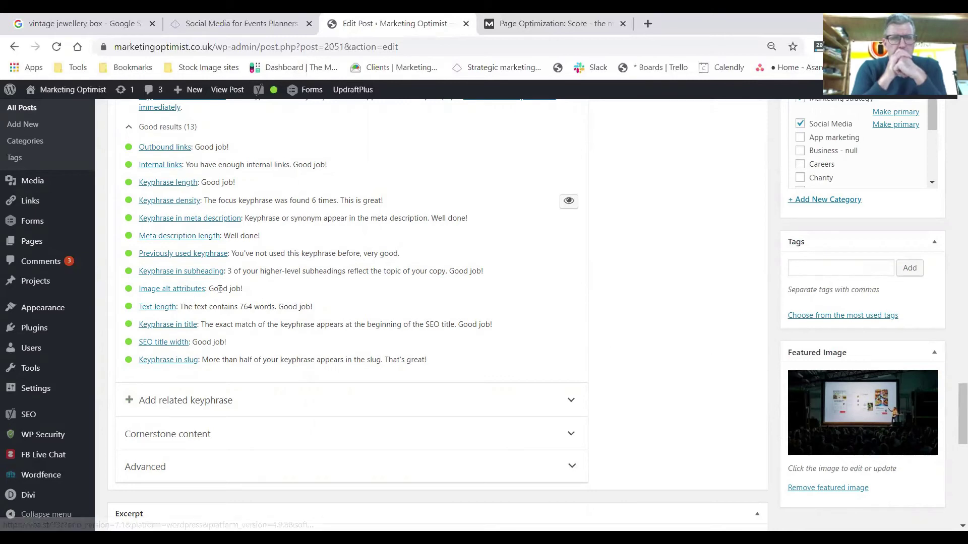
{"action": "left_click_drag", "start_coordinate": [316, 309], "coordinate": [238, 316]}
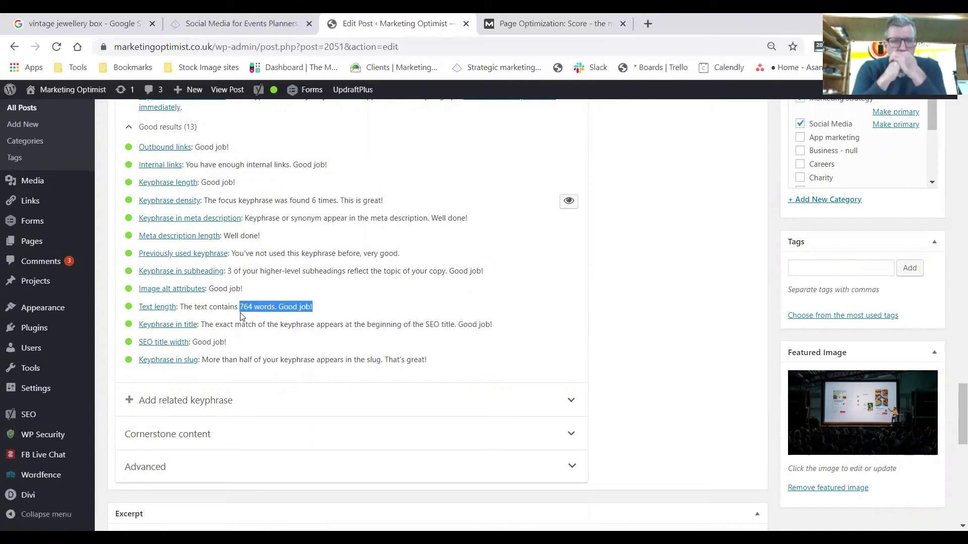
{"action": "left_click_drag", "start_coordinate": [239, 317], "coordinate": [241, 317]}
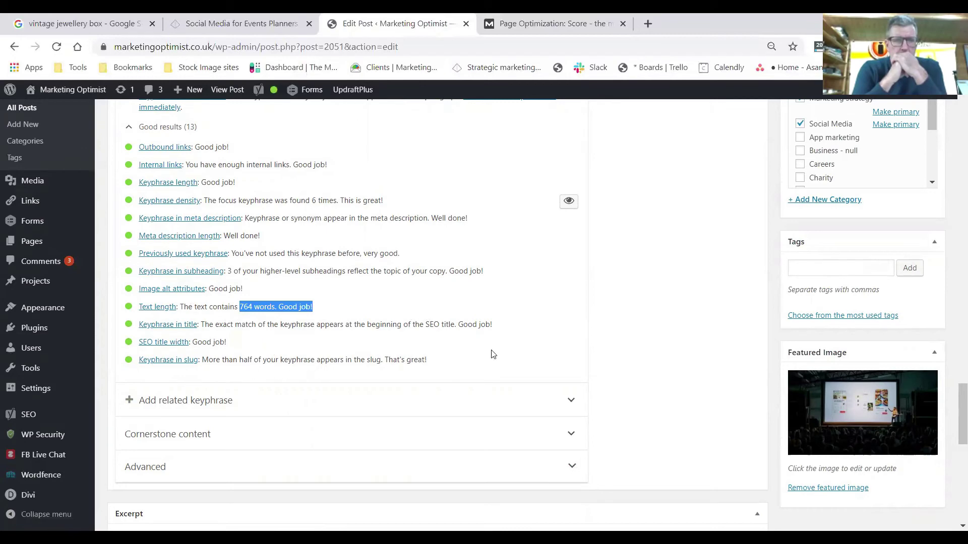
- Reopen the snippet editor and view the SEO title, slug and meta description beneath the preview
{"action": "scroll", "coordinate": [493, 354], "scroll_direction": "up", "scroll_amount": 5}
{"action": "scroll", "coordinate": [474, 333], "scroll_direction": "up", "scroll_amount": 4}
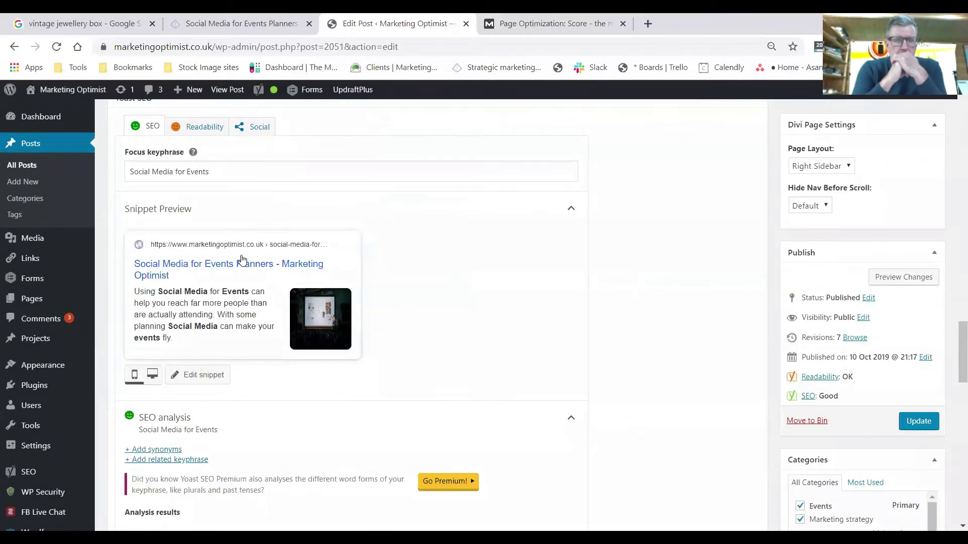
{"action": "left_click", "coordinate": [212, 384]}
{"action": "scroll", "coordinate": [381, 401], "scroll_direction": "down", "scroll_amount": 1}
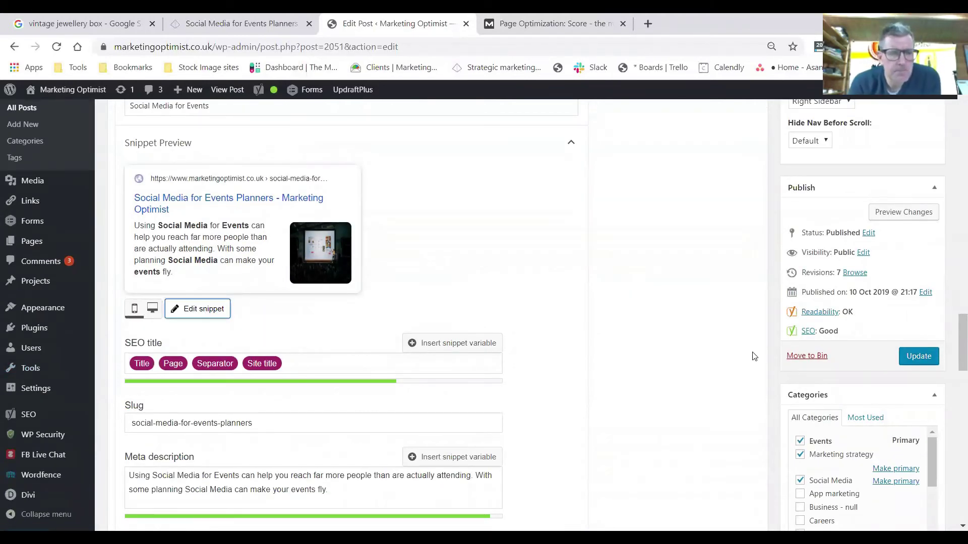
- Check the Readability and SEO ratings in the Publish box and look back over the closing post sections
{"action": "scroll", "coordinate": [712, 351], "scroll_direction": "up", "scroll_amount": 3}
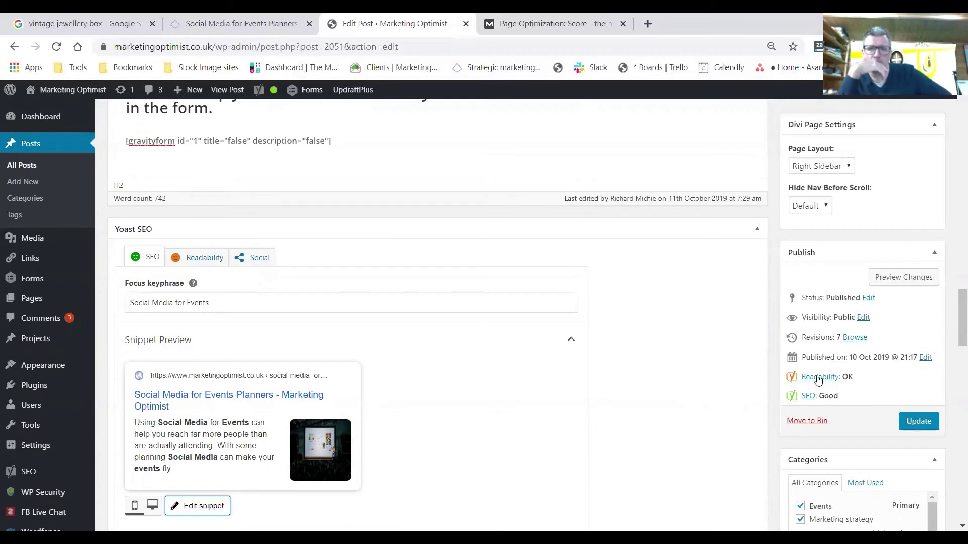
{"action": "scroll", "coordinate": [693, 382], "scroll_direction": "up", "scroll_amount": 1}
{"action": "scroll", "coordinate": [693, 382], "scroll_direction": "up", "scroll_amount": 3}
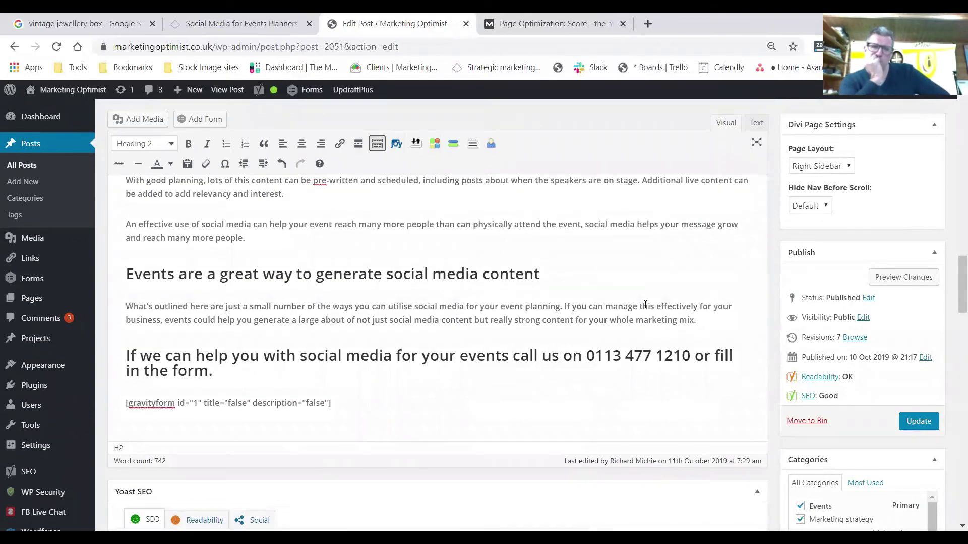
{"action": "scroll", "coordinate": [645, 305], "scroll_direction": "up", "scroll_amount": 1}
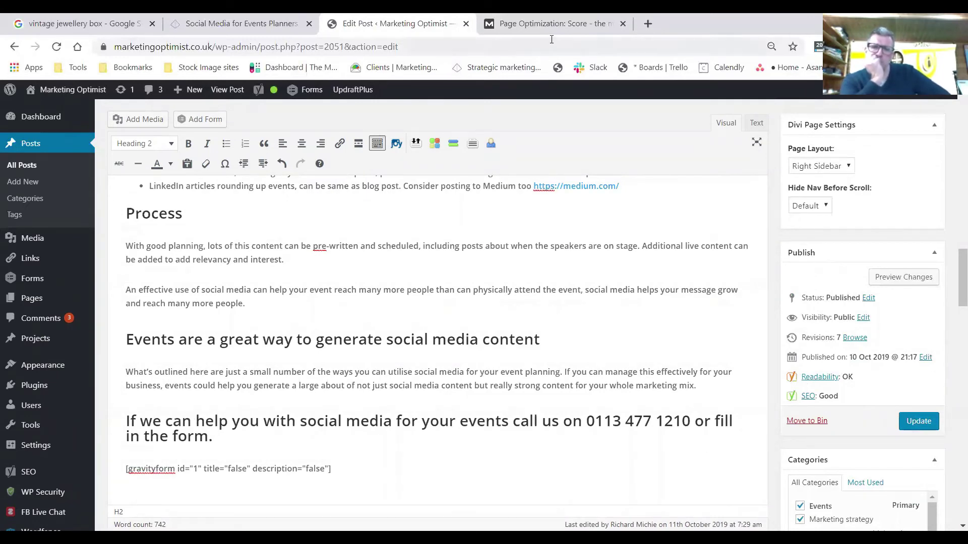
- Switch to the Moz Pro Page Optimization report and highlight the analysed page address and the keyword "Social Media for Events Planners"
{"action": "left_click", "coordinate": [534, 24]}
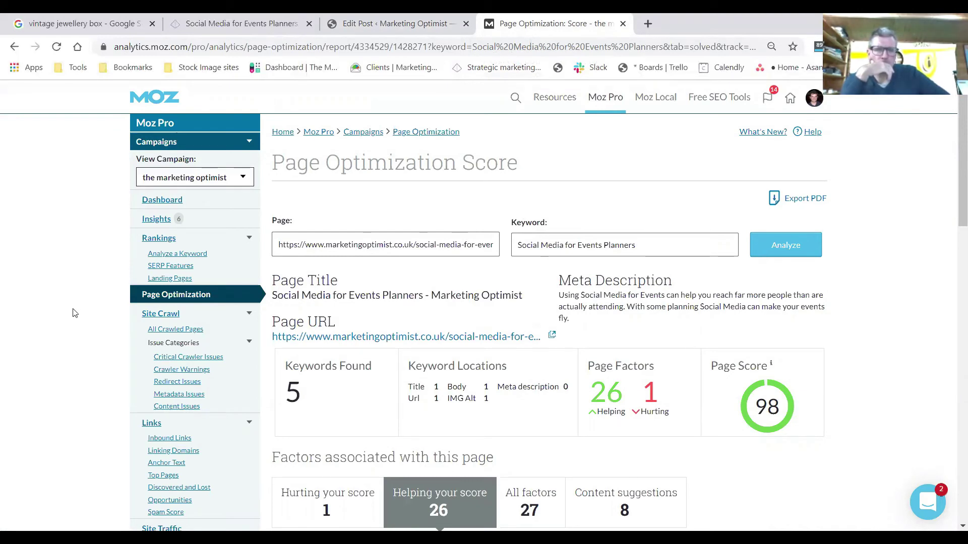
{"action": "left_click_drag", "start_coordinate": [331, 244], "coordinate": [457, 245]}
{"action": "left_click", "coordinate": [568, 247]}
{"action": "left_click_drag", "start_coordinate": [569, 248], "coordinate": [517, 250]}
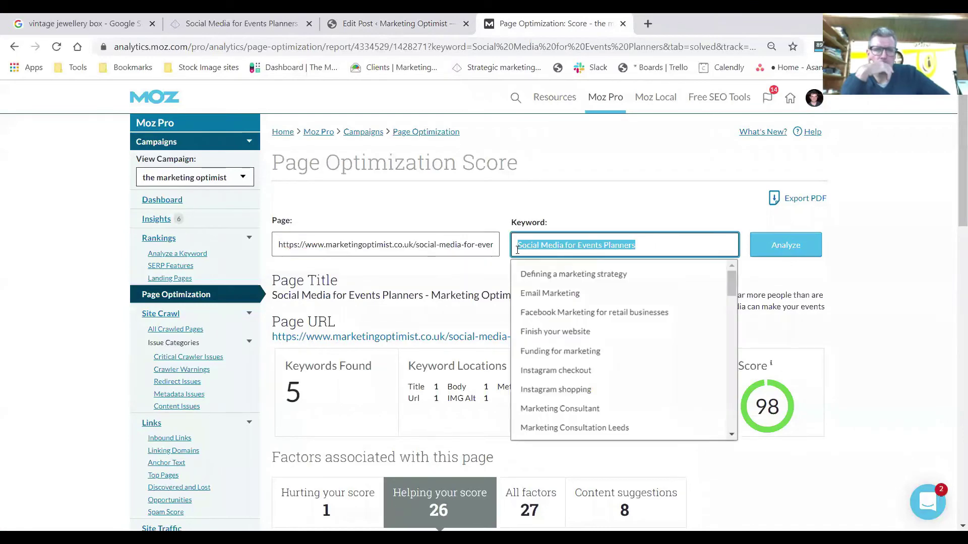
{"action": "left_click", "coordinate": [900, 210]}
- Review the Moz page score, keyword locations and the list of factors helping the score
{"action": "scroll", "coordinate": [85, 346], "scroll_direction": "down", "scroll_amount": 3}
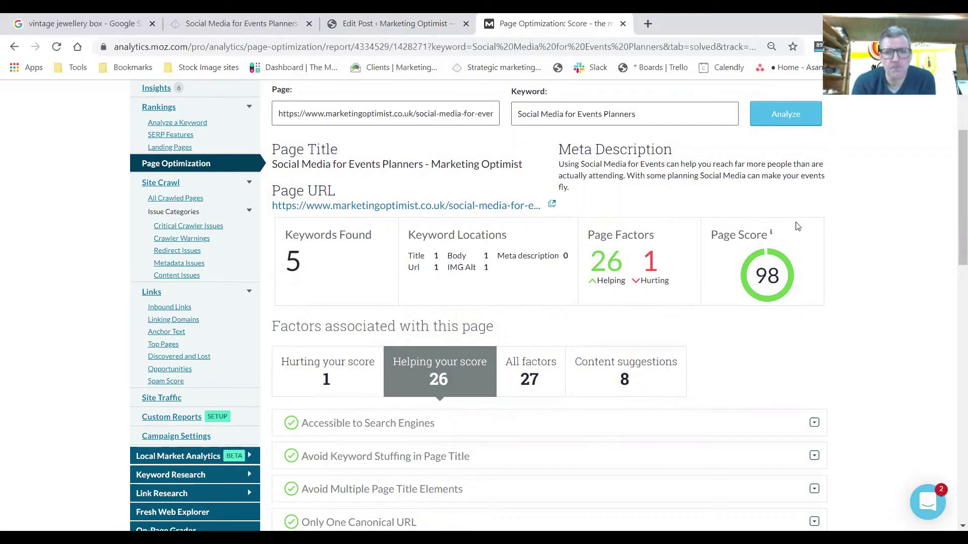
{"action": "scroll", "coordinate": [860, 409], "scroll_direction": "down", "scroll_amount": 2}
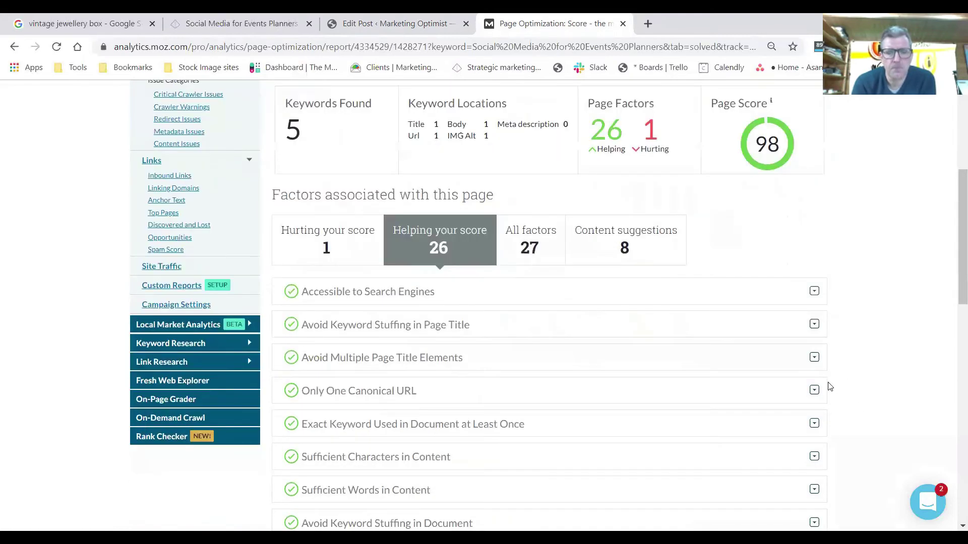
{"action": "scroll", "coordinate": [493, 439], "scroll_direction": "down", "scroll_amount": 4}
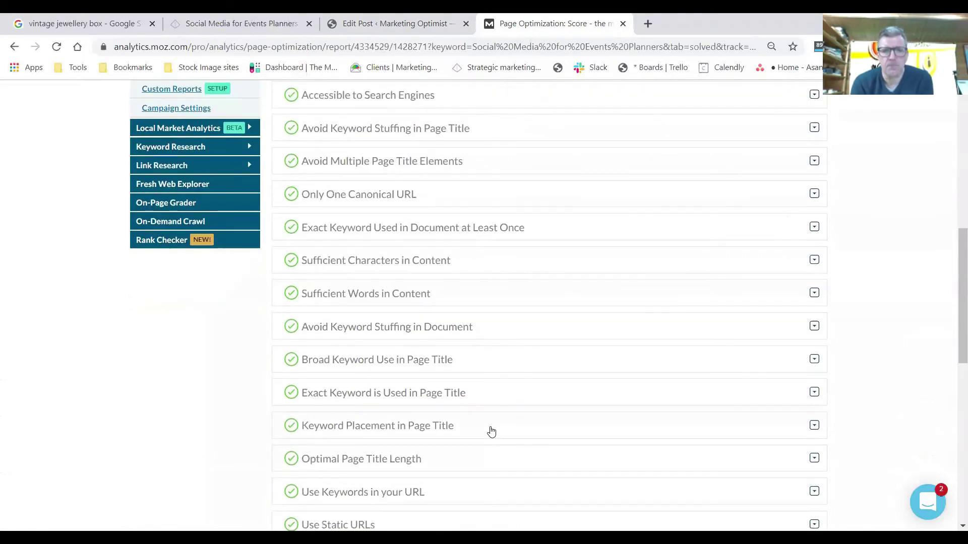
{"action": "scroll", "coordinate": [492, 432], "scroll_direction": "down", "scroll_amount": 3}
{"action": "scroll", "coordinate": [491, 432], "scroll_direction": "down", "scroll_amount": 3}
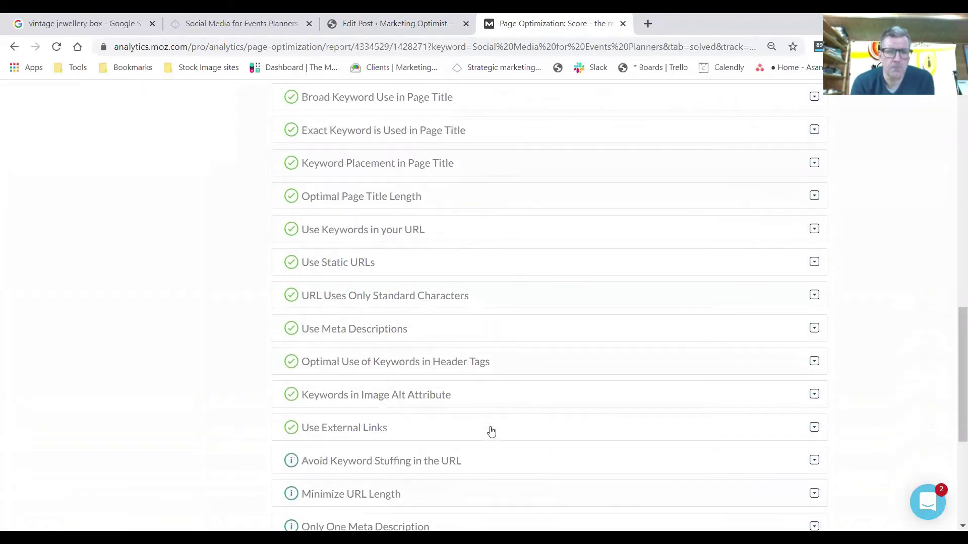
{"action": "scroll", "coordinate": [491, 432], "scroll_direction": "up", "scroll_amount": 10}
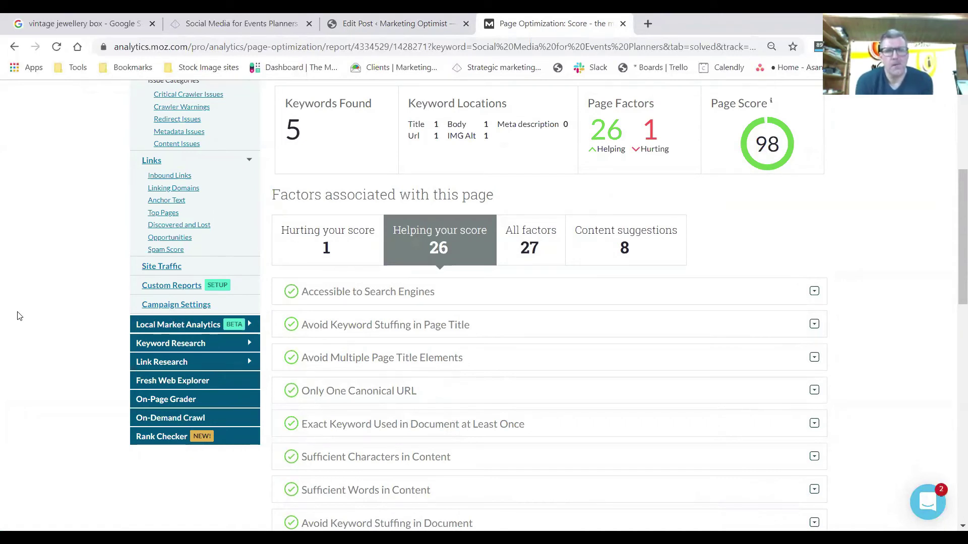
{"action": "scroll", "coordinate": [17, 316], "scroll_direction": "up", "scroll_amount": 3}
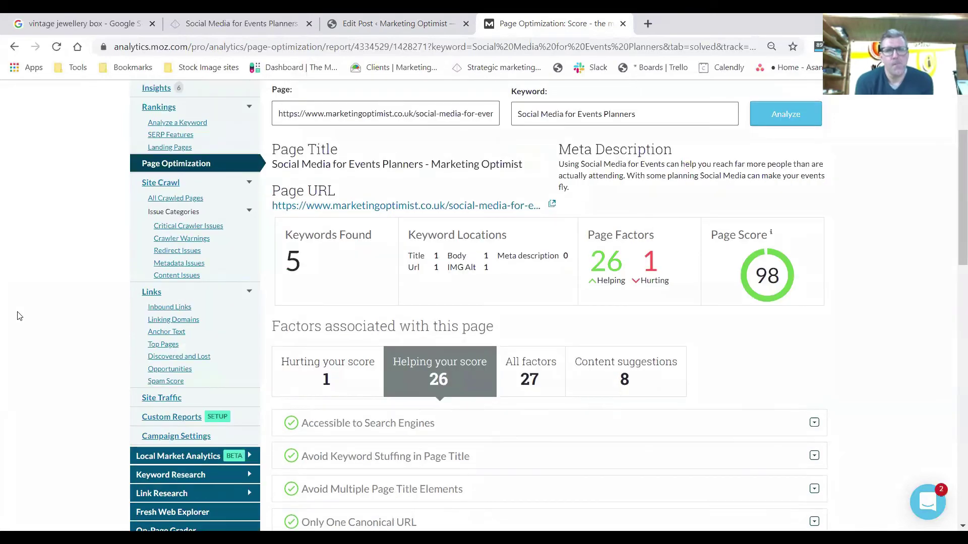
- Open the campaign's Rankings report and view the search visibility chart and the highest-ranked tracked keywords
{"action": "scroll", "coordinate": [17, 316], "scroll_direction": "up", "scroll_amount": 3}
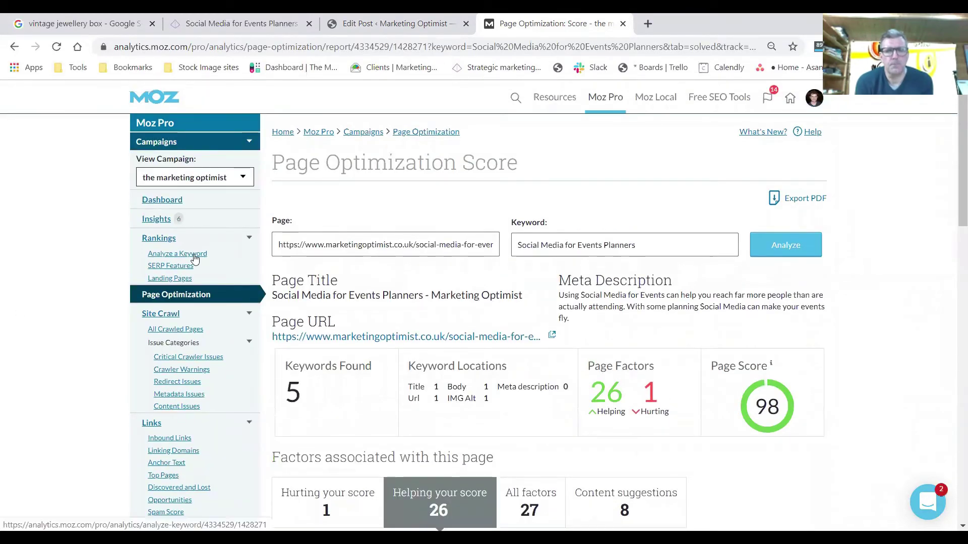
{"action": "left_click", "coordinate": [161, 243]}
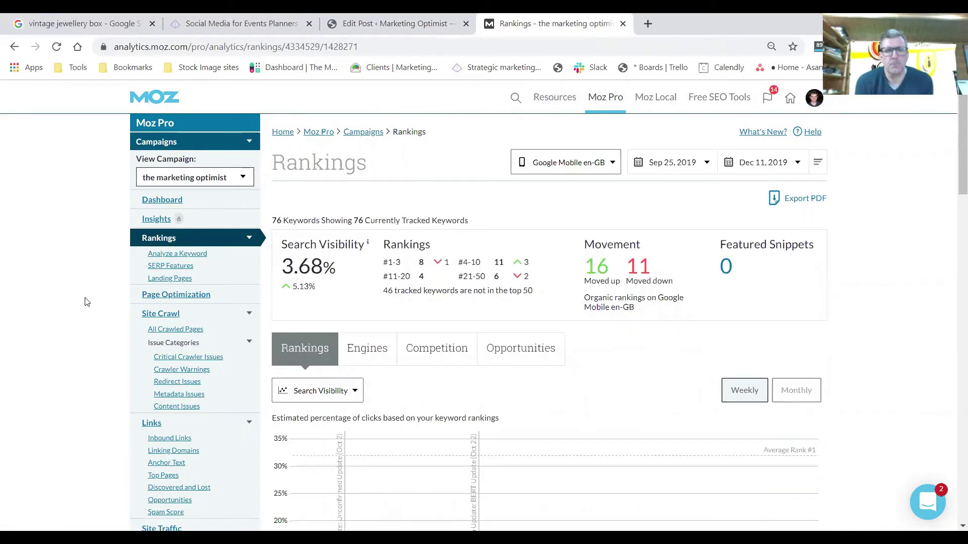
{"action": "scroll", "coordinate": [86, 302], "scroll_direction": "down", "scroll_amount": 3}
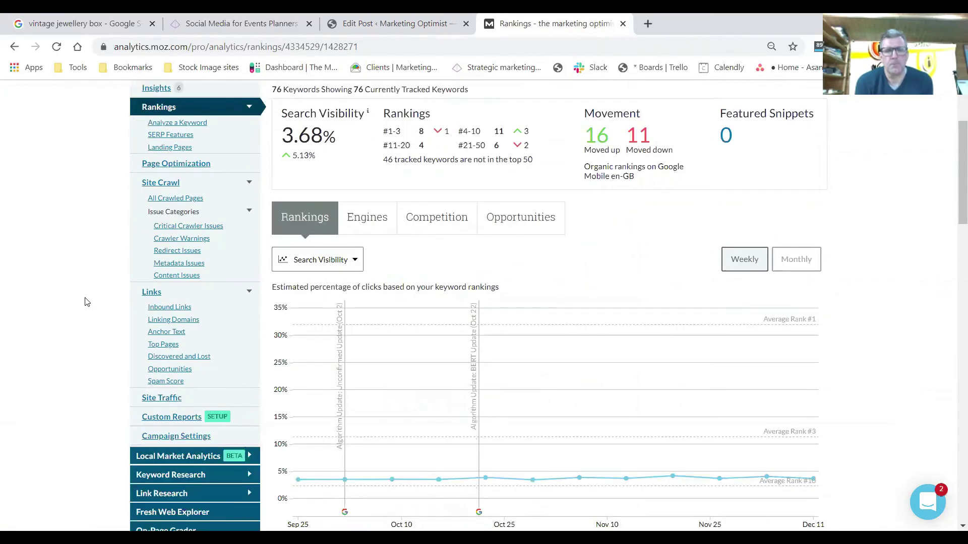
{"action": "scroll", "coordinate": [86, 302], "scroll_direction": "down", "scroll_amount": 4}
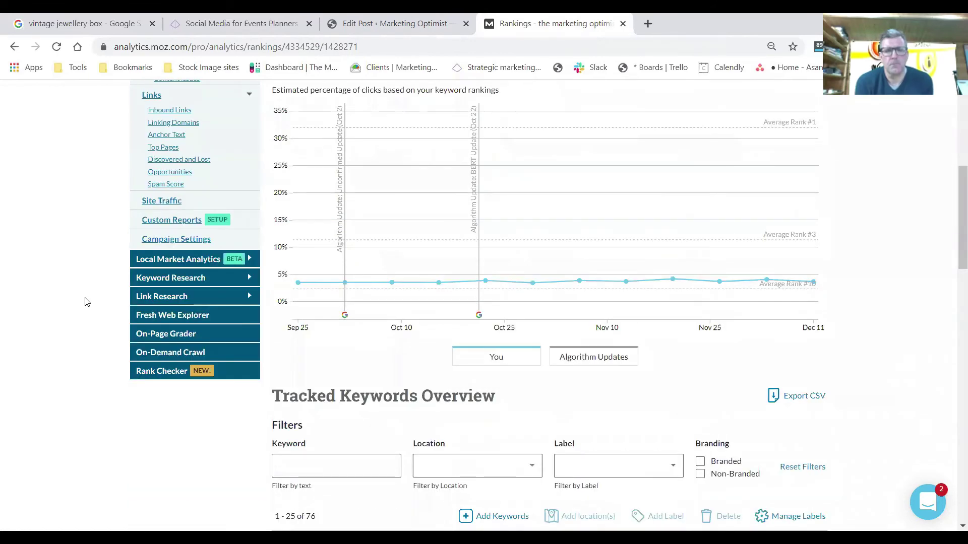
{"action": "scroll", "coordinate": [85, 301], "scroll_direction": "down", "scroll_amount": 4}
{"action": "scroll", "coordinate": [86, 302], "scroll_direction": "down", "scroll_amount": 4}
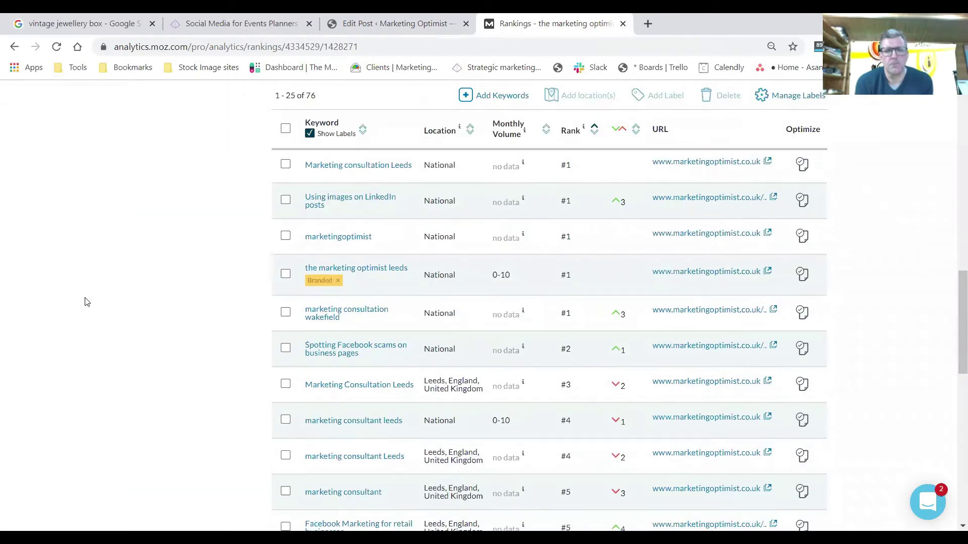
{"action": "scroll", "coordinate": [86, 301], "scroll_direction": "down", "scroll_amount": 1}
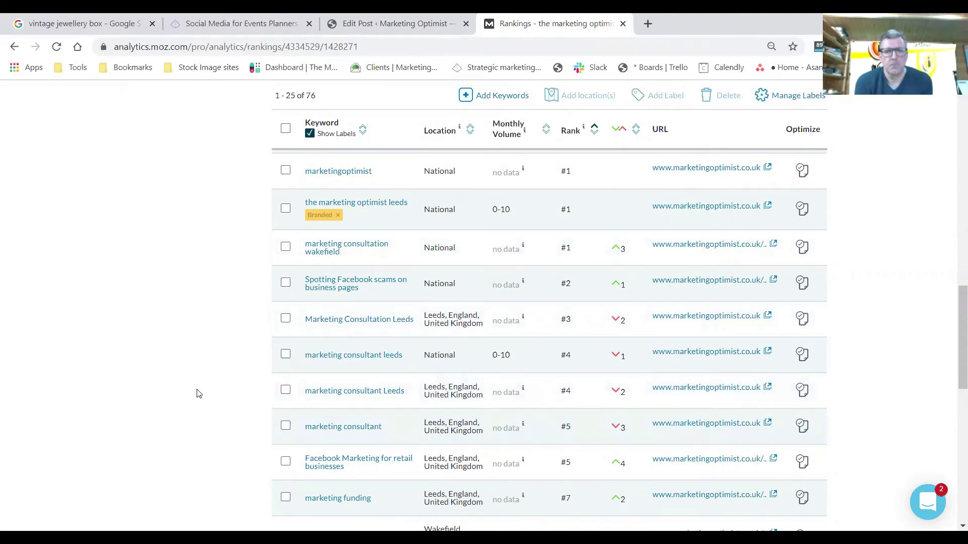
- Examine the first page of the Tracked Keywords Overview, comparing each keyword's location, rank, movement and optimize option, and return to the visibility chart
{"action": "scroll", "coordinate": [208, 358], "scroll_direction": "up", "scroll_amount": 4}
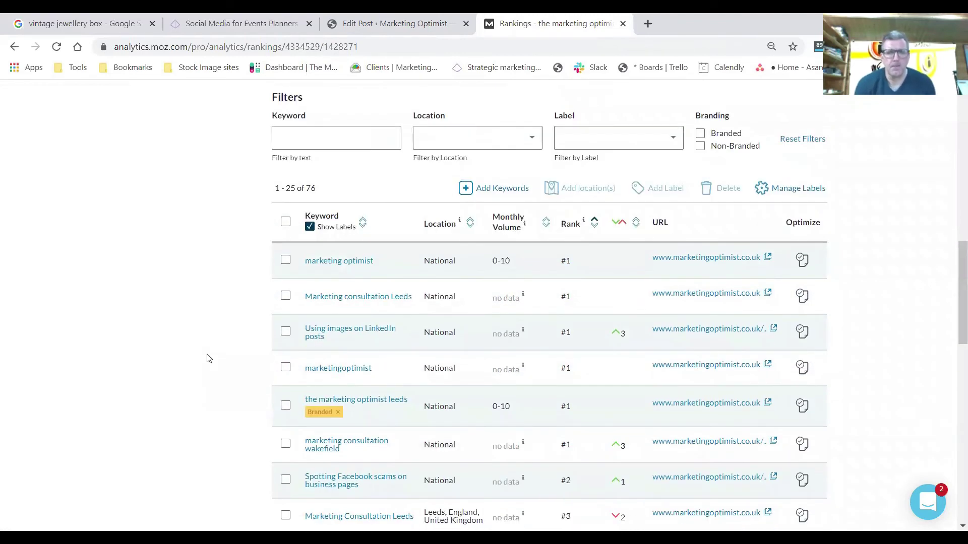
{"action": "mouse_move", "coordinate": [809, 266]}
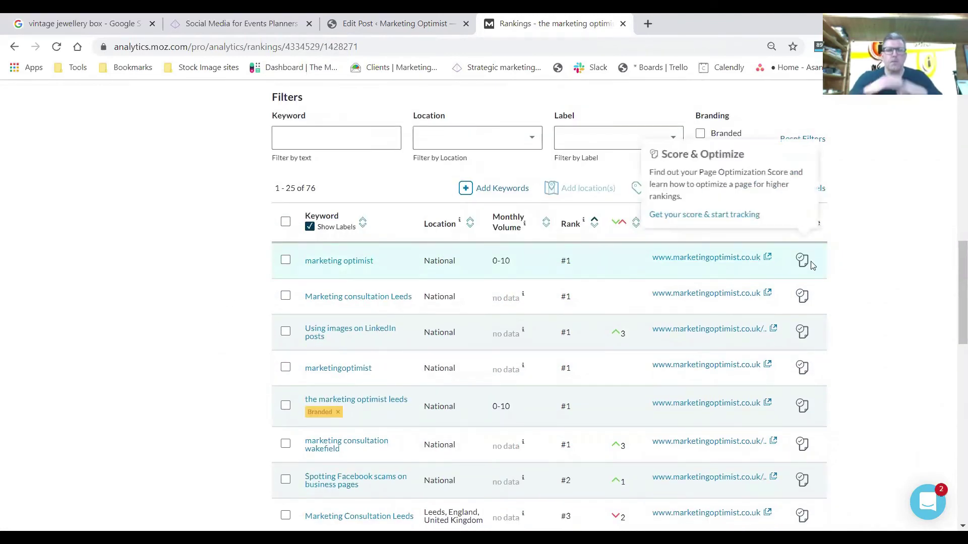
{"action": "scroll", "coordinate": [204, 278], "scroll_direction": "down", "scroll_amount": 1}
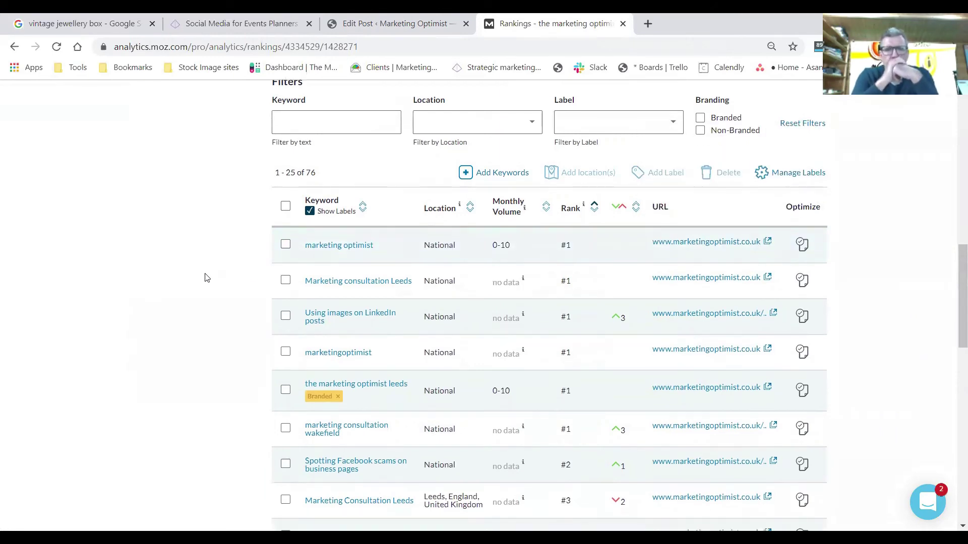
{"action": "scroll", "coordinate": [204, 278], "scroll_direction": "down", "scroll_amount": 4}
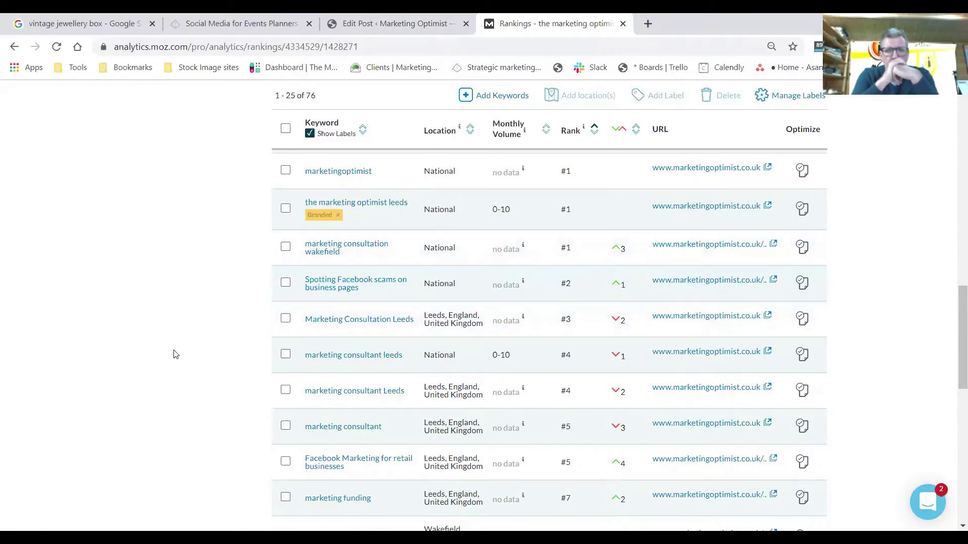
{"action": "scroll", "coordinate": [188, 352], "scroll_direction": "down", "scroll_amount": 1}
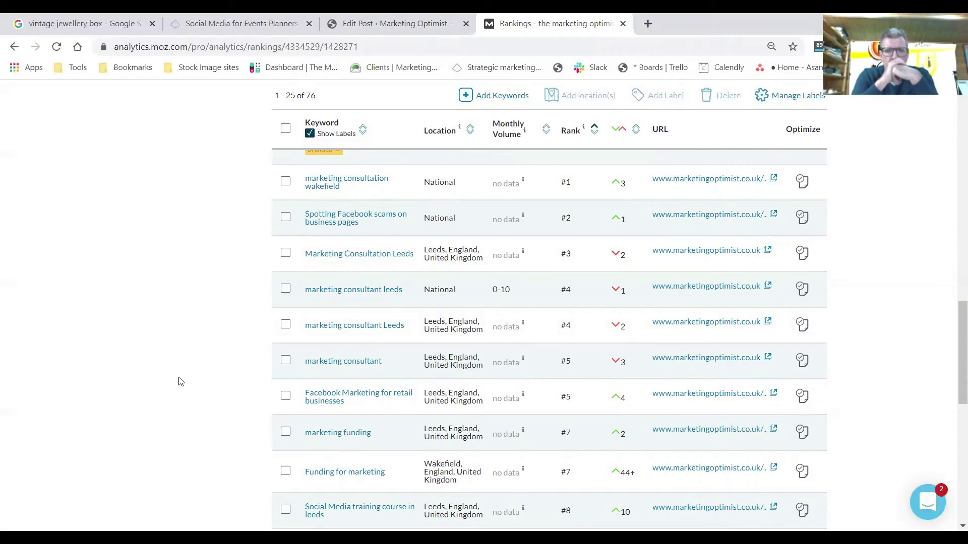
{"action": "scroll", "coordinate": [183, 381], "scroll_direction": "down", "scroll_amount": 3}
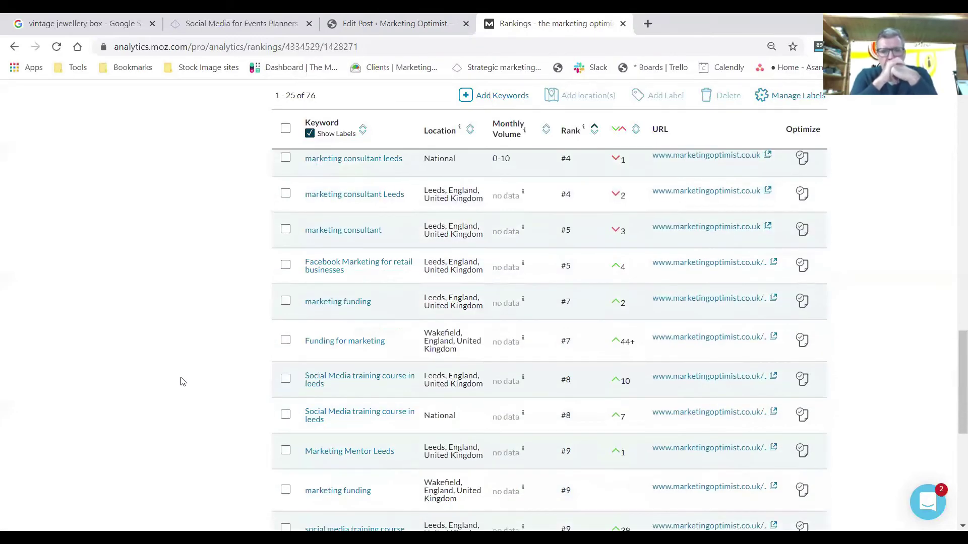
{"action": "scroll", "coordinate": [183, 382], "scroll_direction": "down", "scroll_amount": 2}
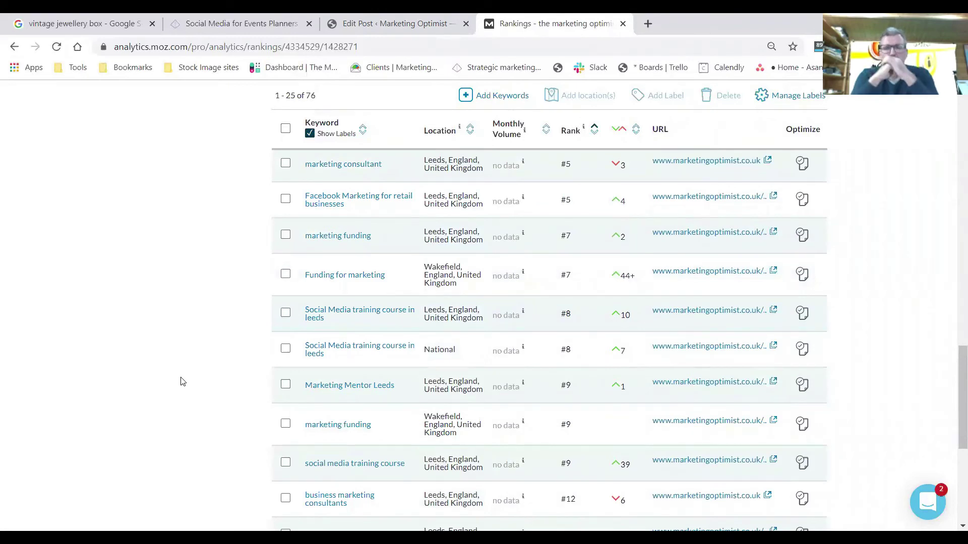
{"action": "scroll", "coordinate": [183, 382], "scroll_direction": "down", "scroll_amount": 2}
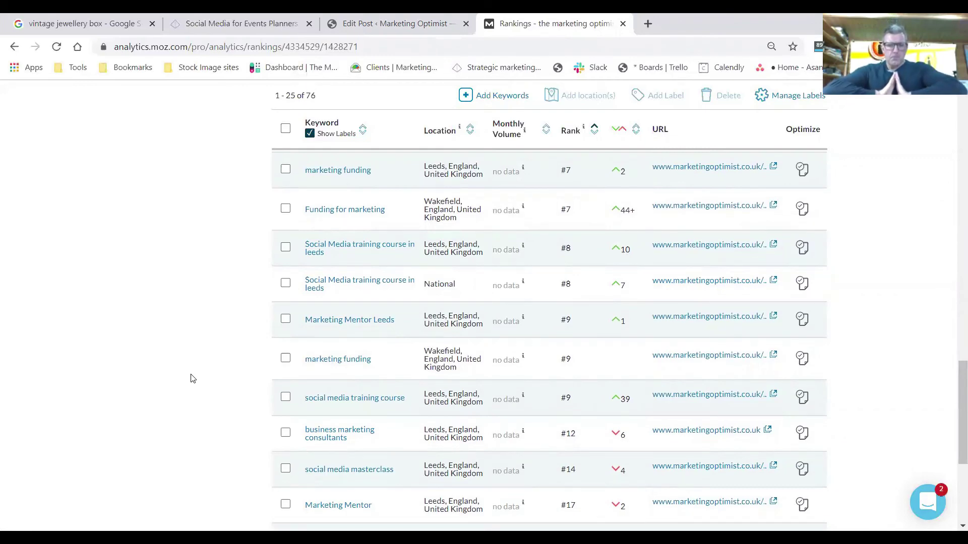
{"action": "scroll", "coordinate": [192, 379], "scroll_direction": "down", "scroll_amount": 4}
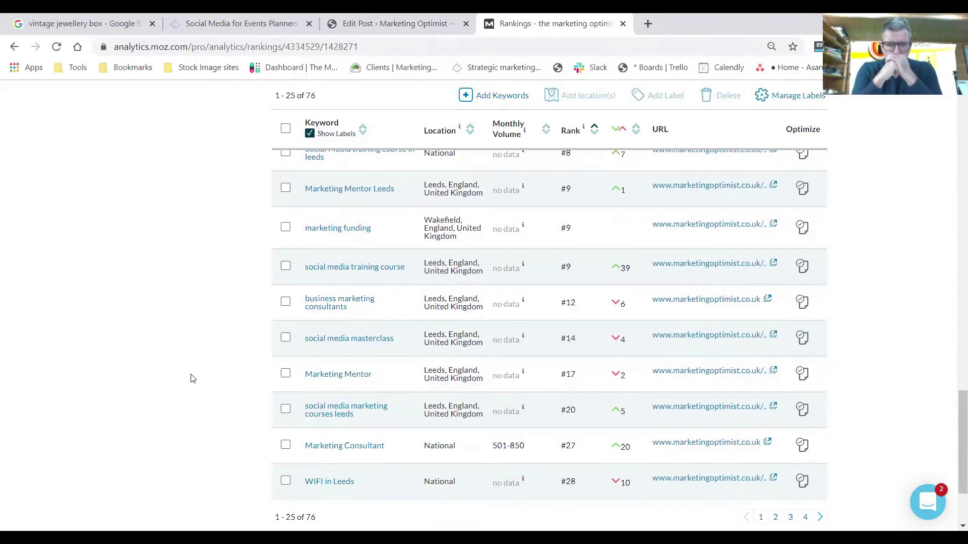
{"action": "scroll", "coordinate": [192, 378], "scroll_direction": "up", "scroll_amount": 15}
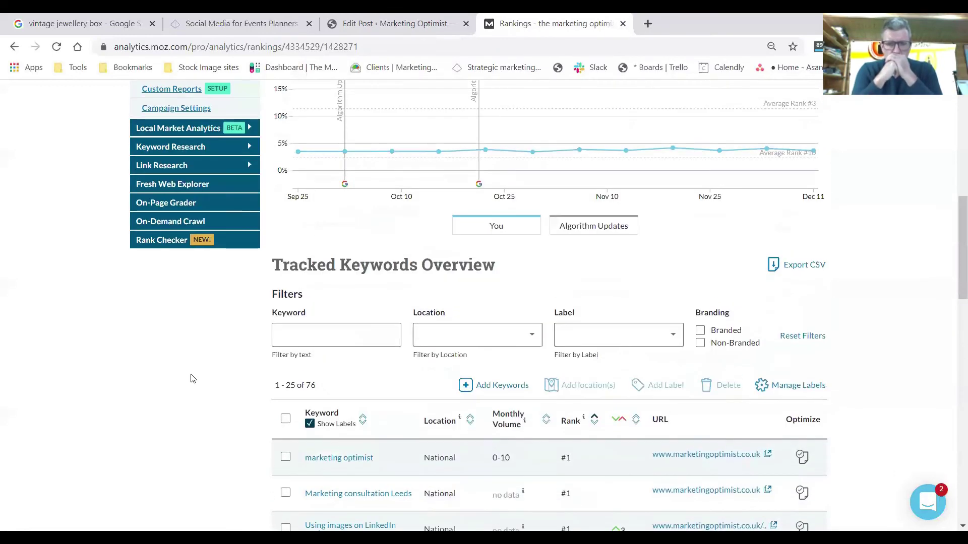
{"action": "scroll", "coordinate": [157, 358], "scroll_direction": "up", "scroll_amount": 1}
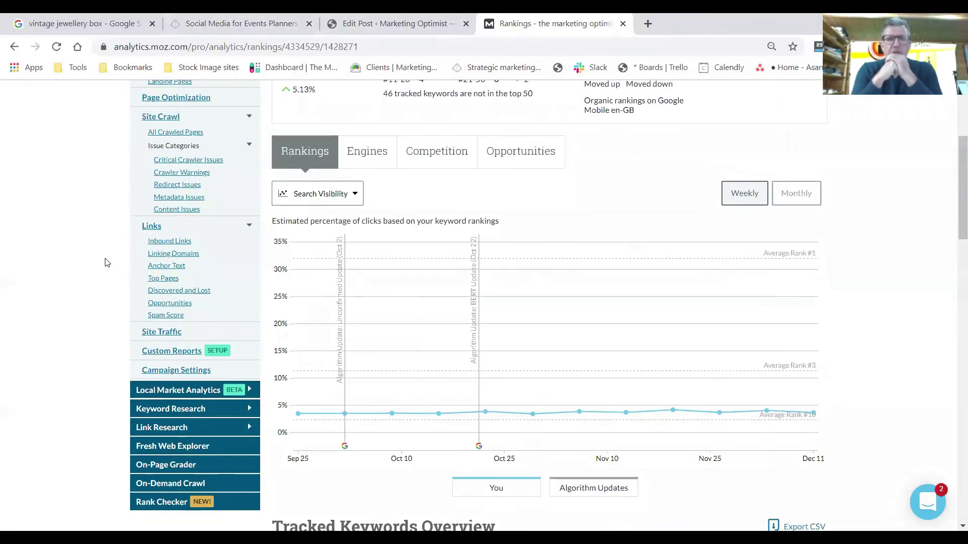